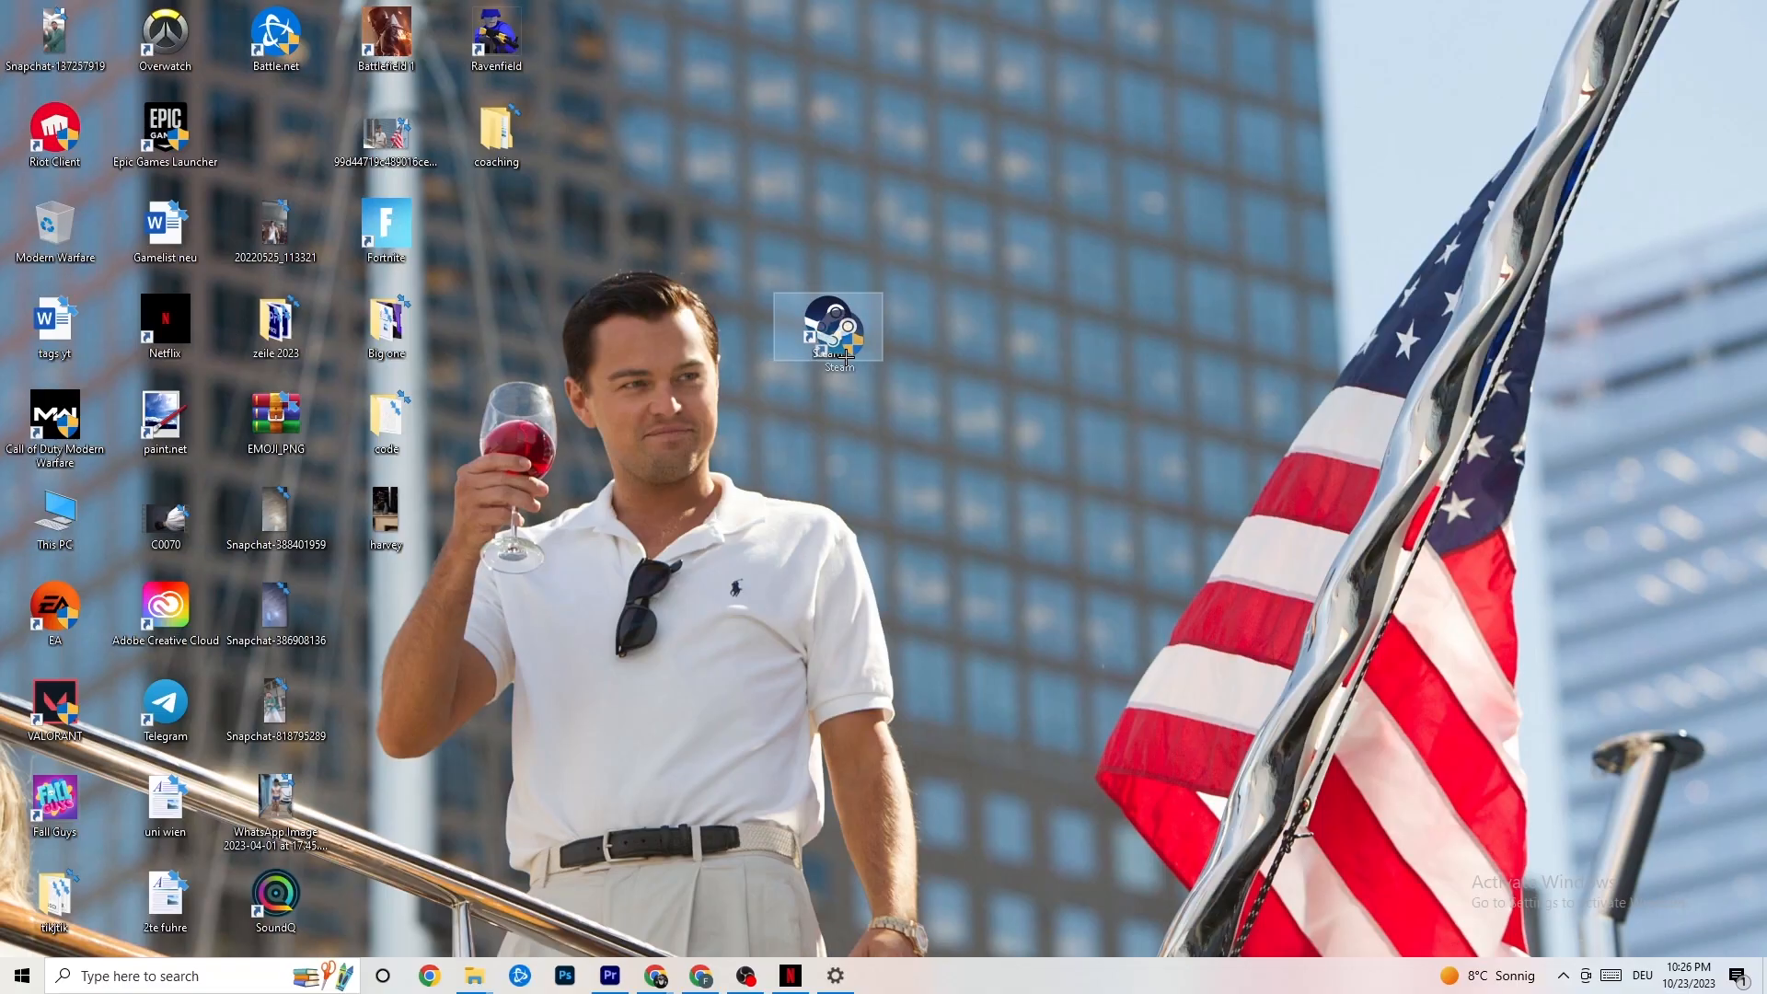
pyautogui.click(828, 214)
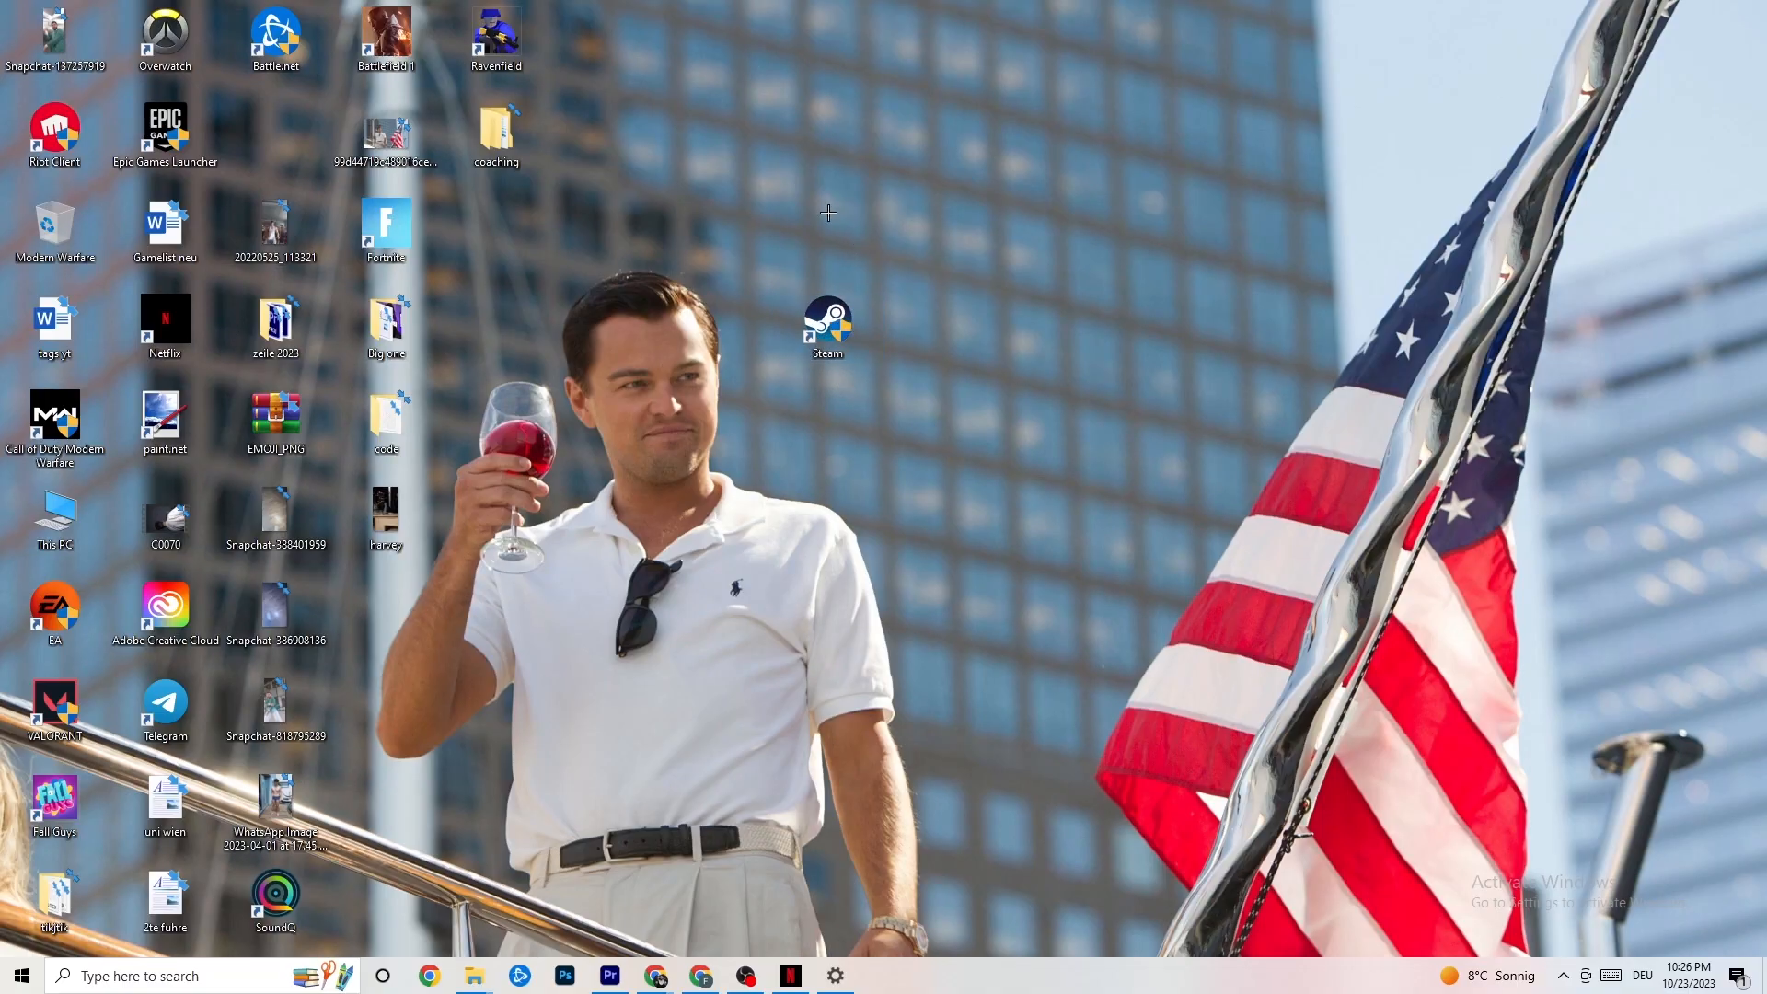
pyautogui.rightClick(845, 322)
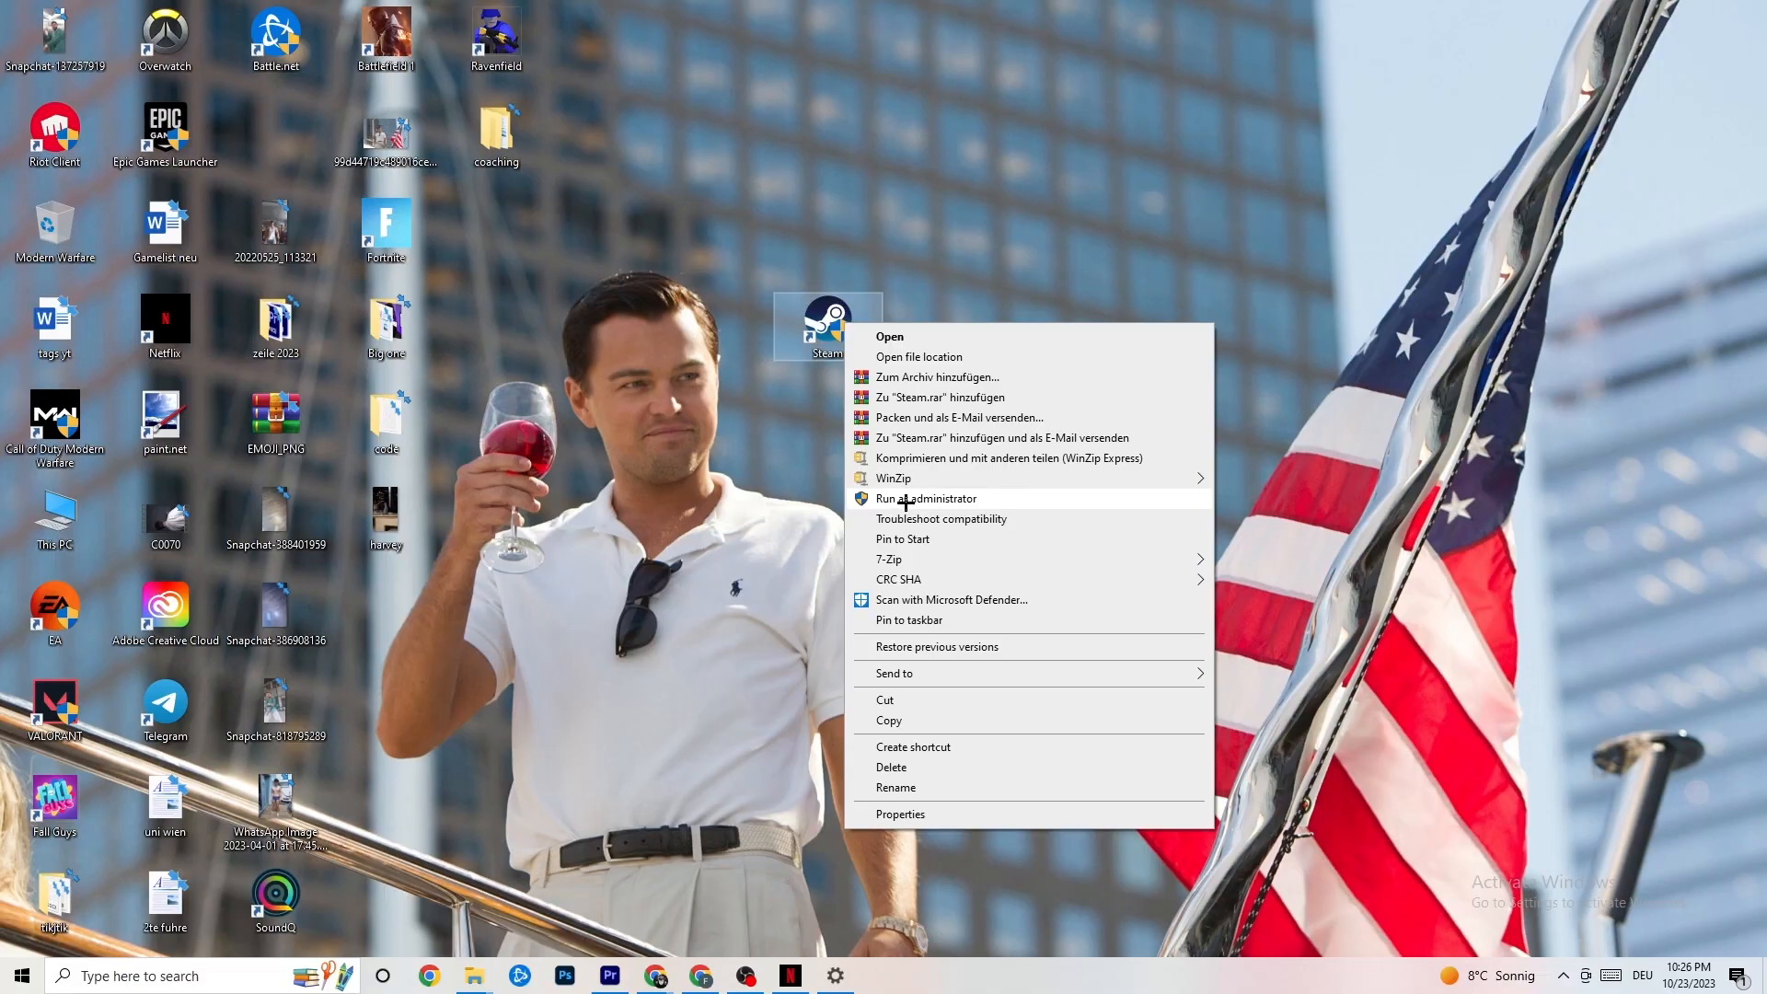
pyautogui.click(760, 491)
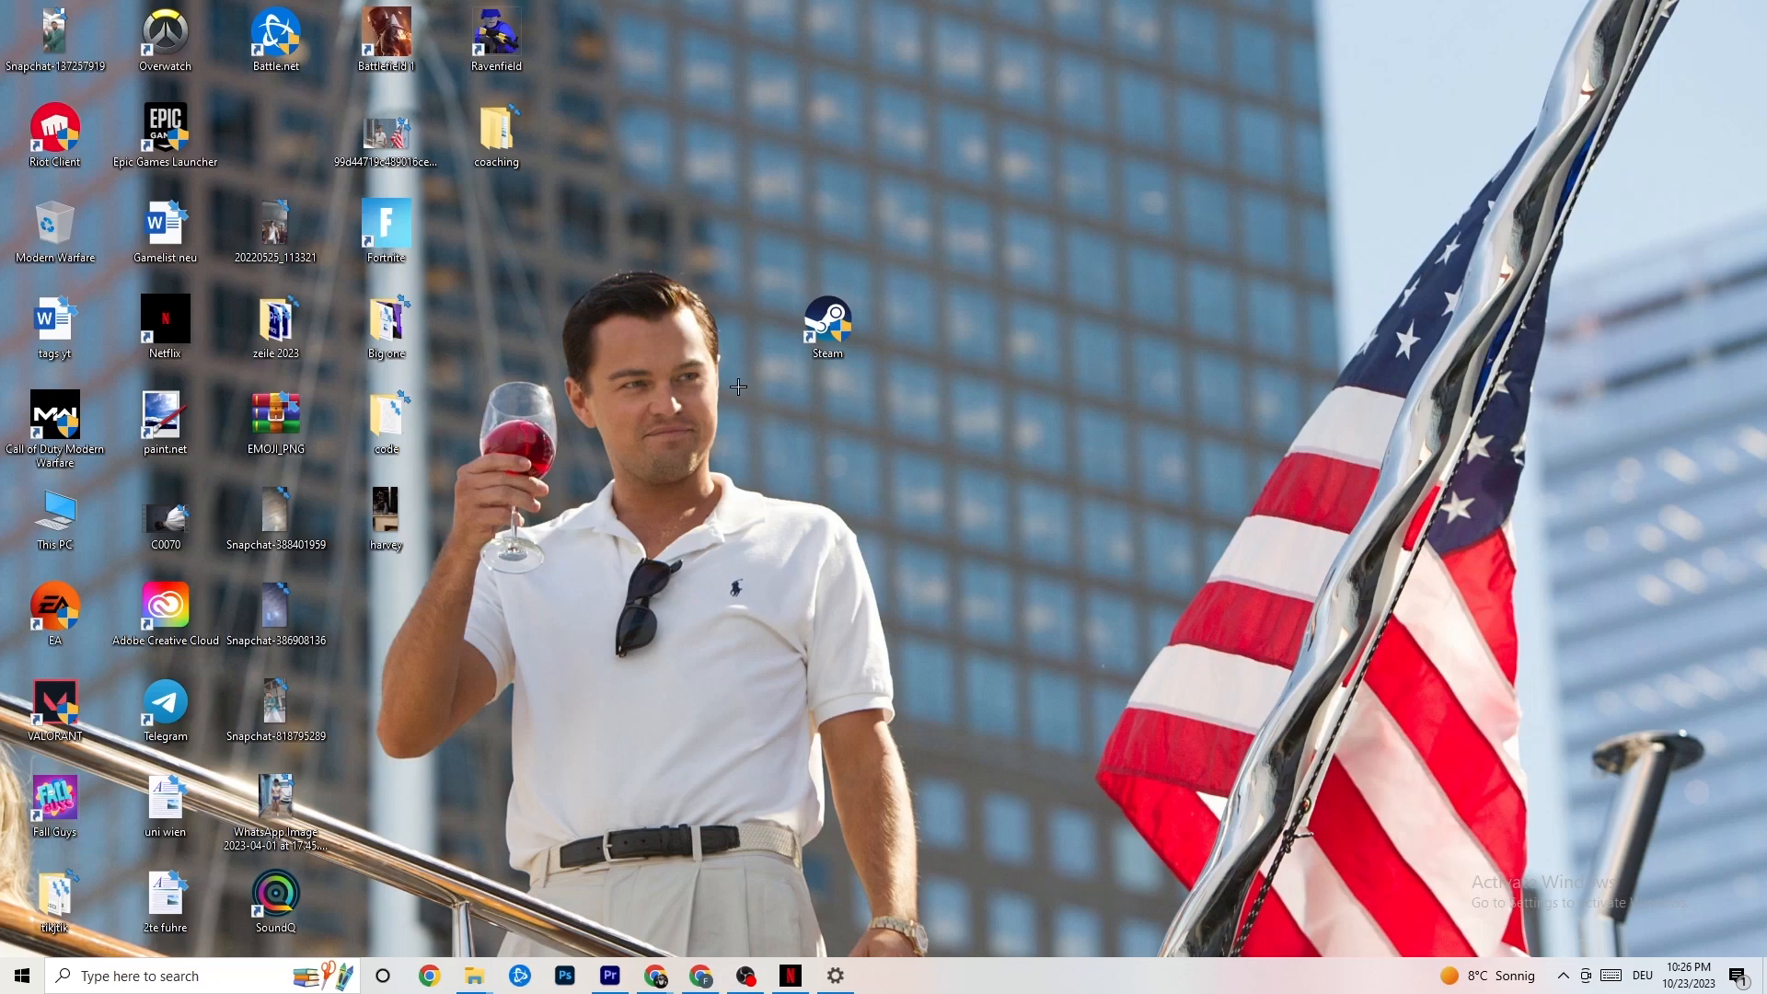
# - In the Steam shortcut's properties, set it to run in compatibility mode for Windows 8 and as an administrator, and confirm
pyautogui.rightClick(825, 328)
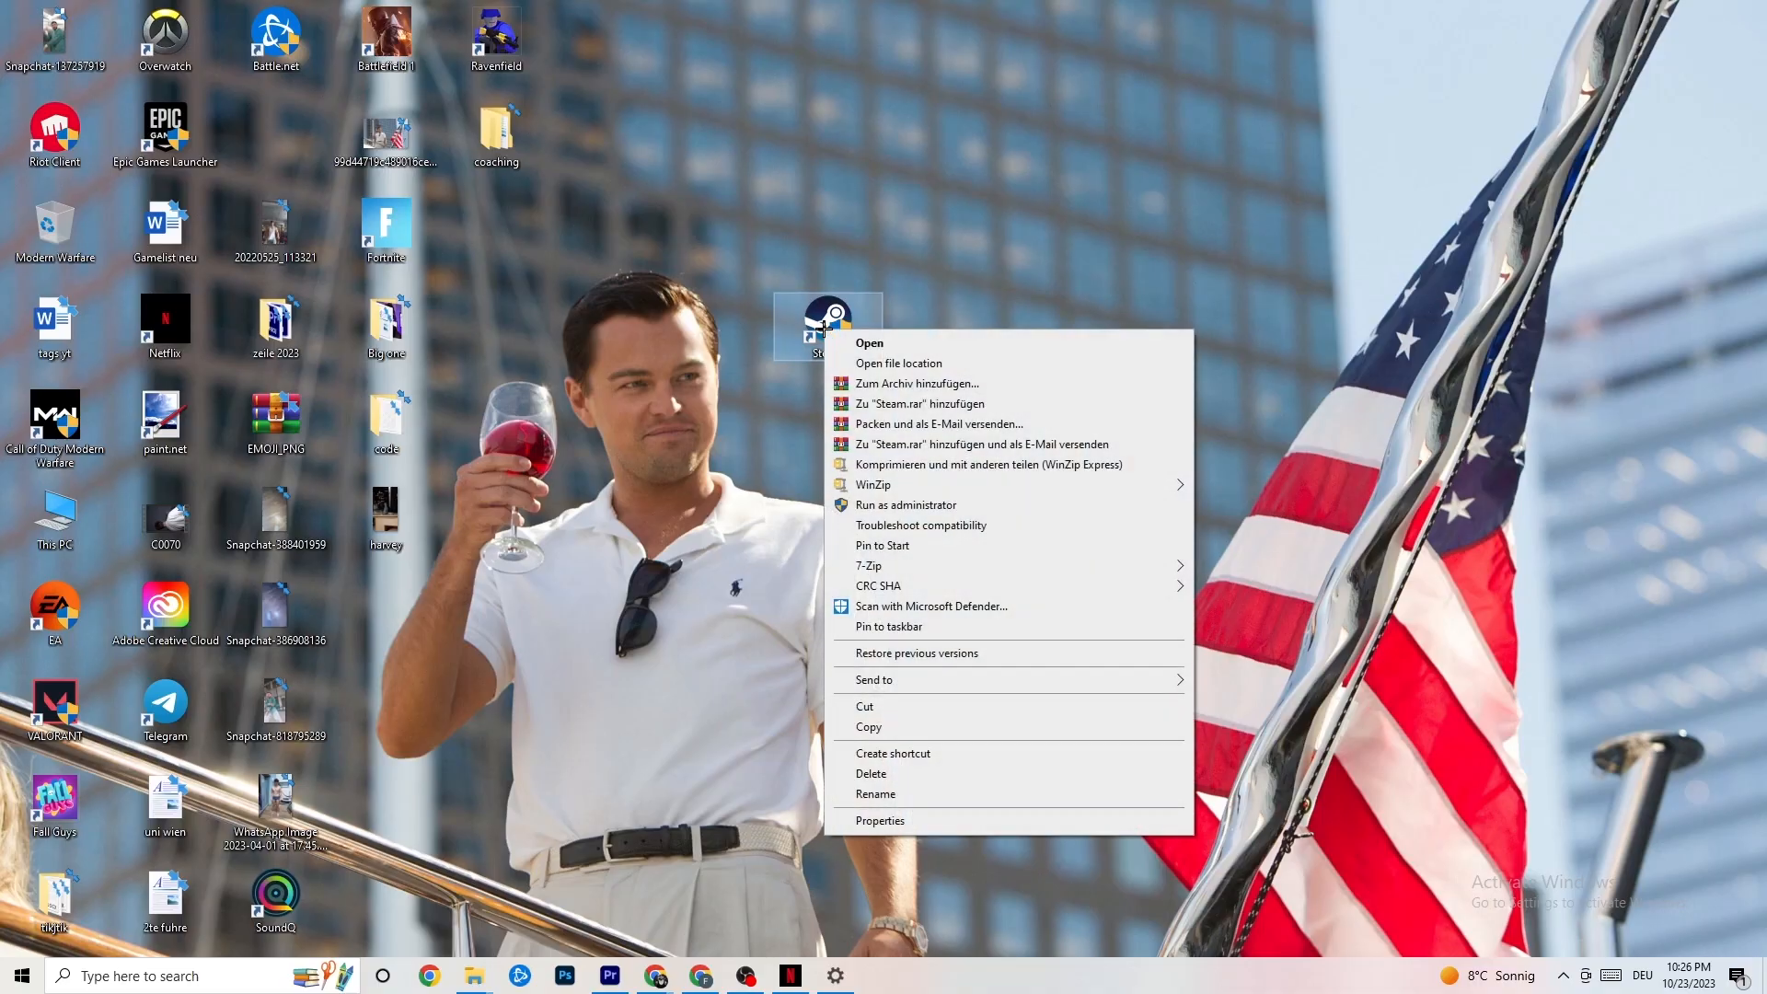
pyautogui.click(918, 821)
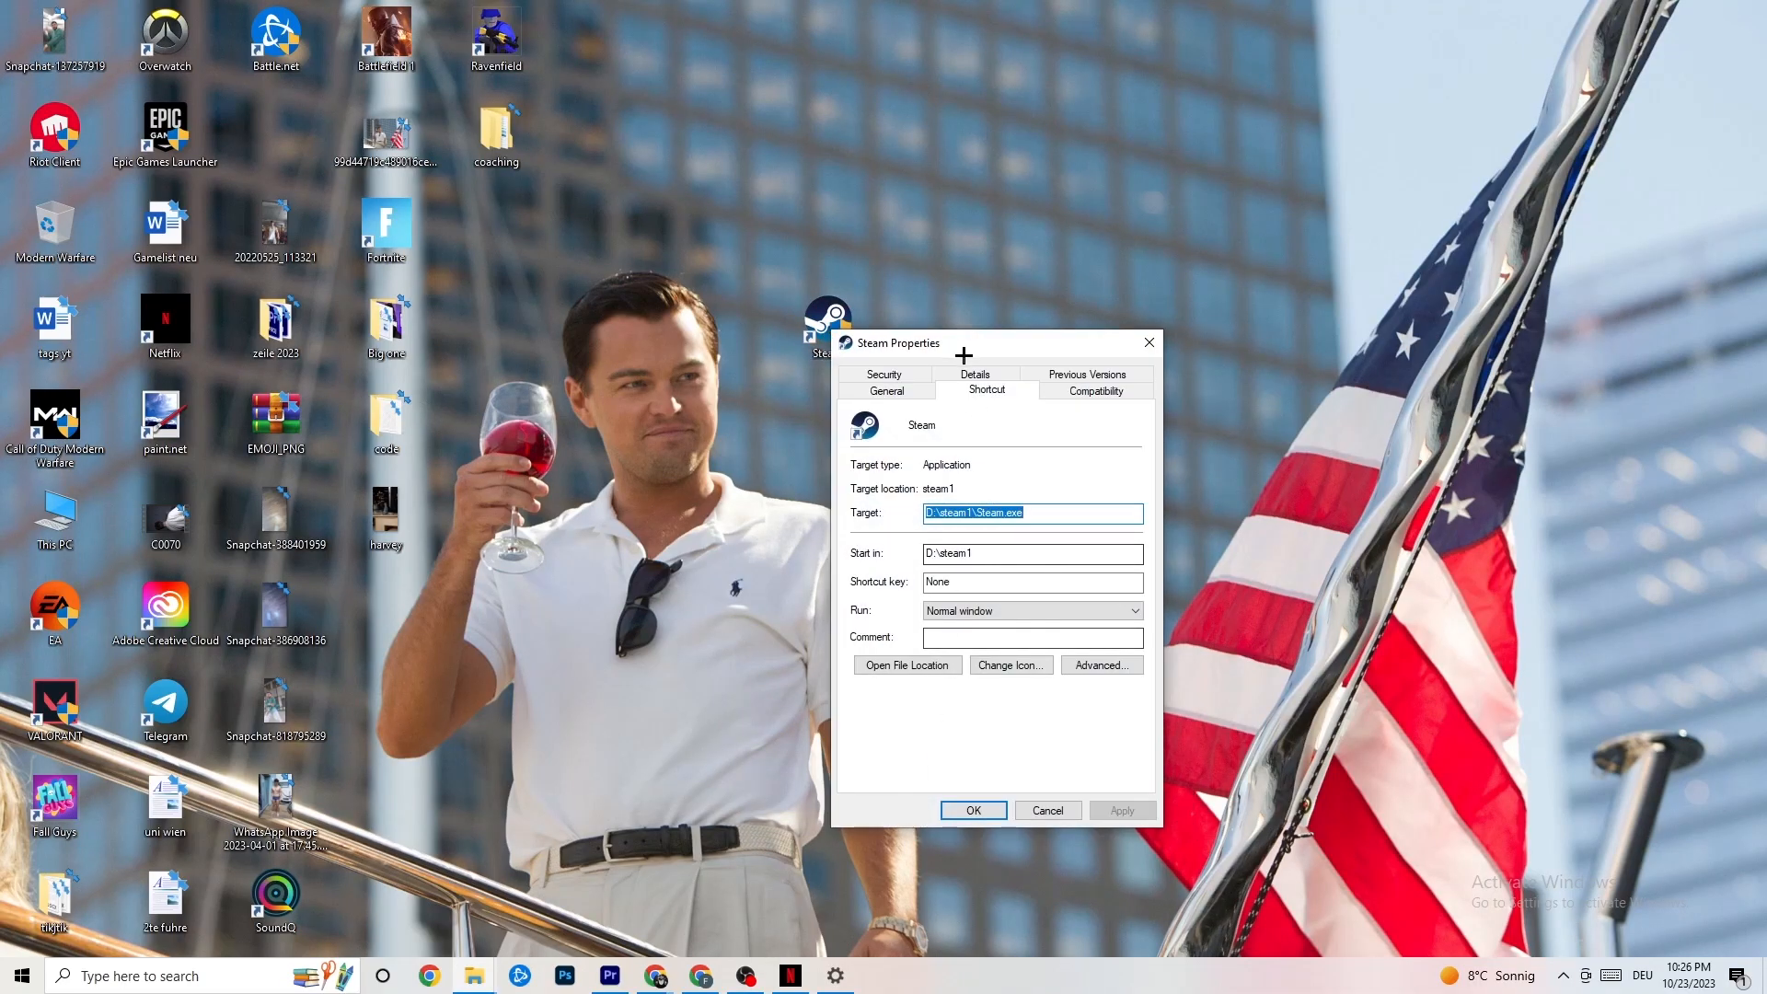
pyautogui.moveTo(958, 348); pyautogui.dragTo(871, 208)
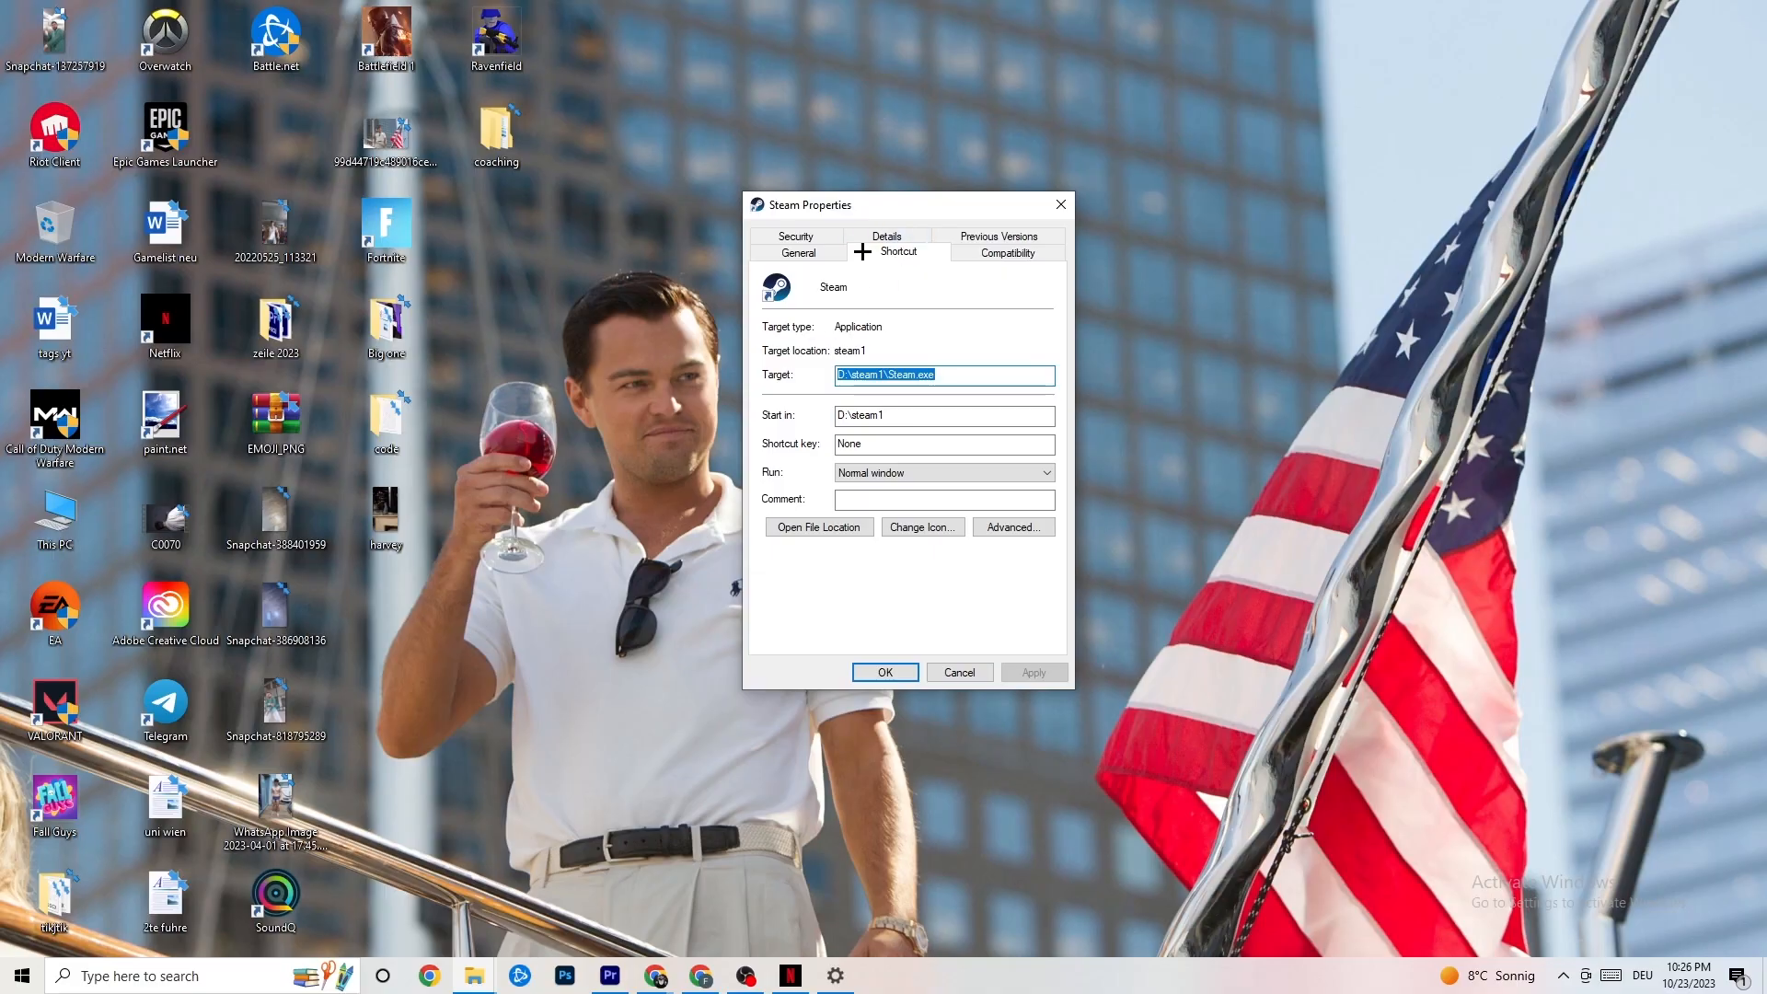
pyautogui.click(960, 251)
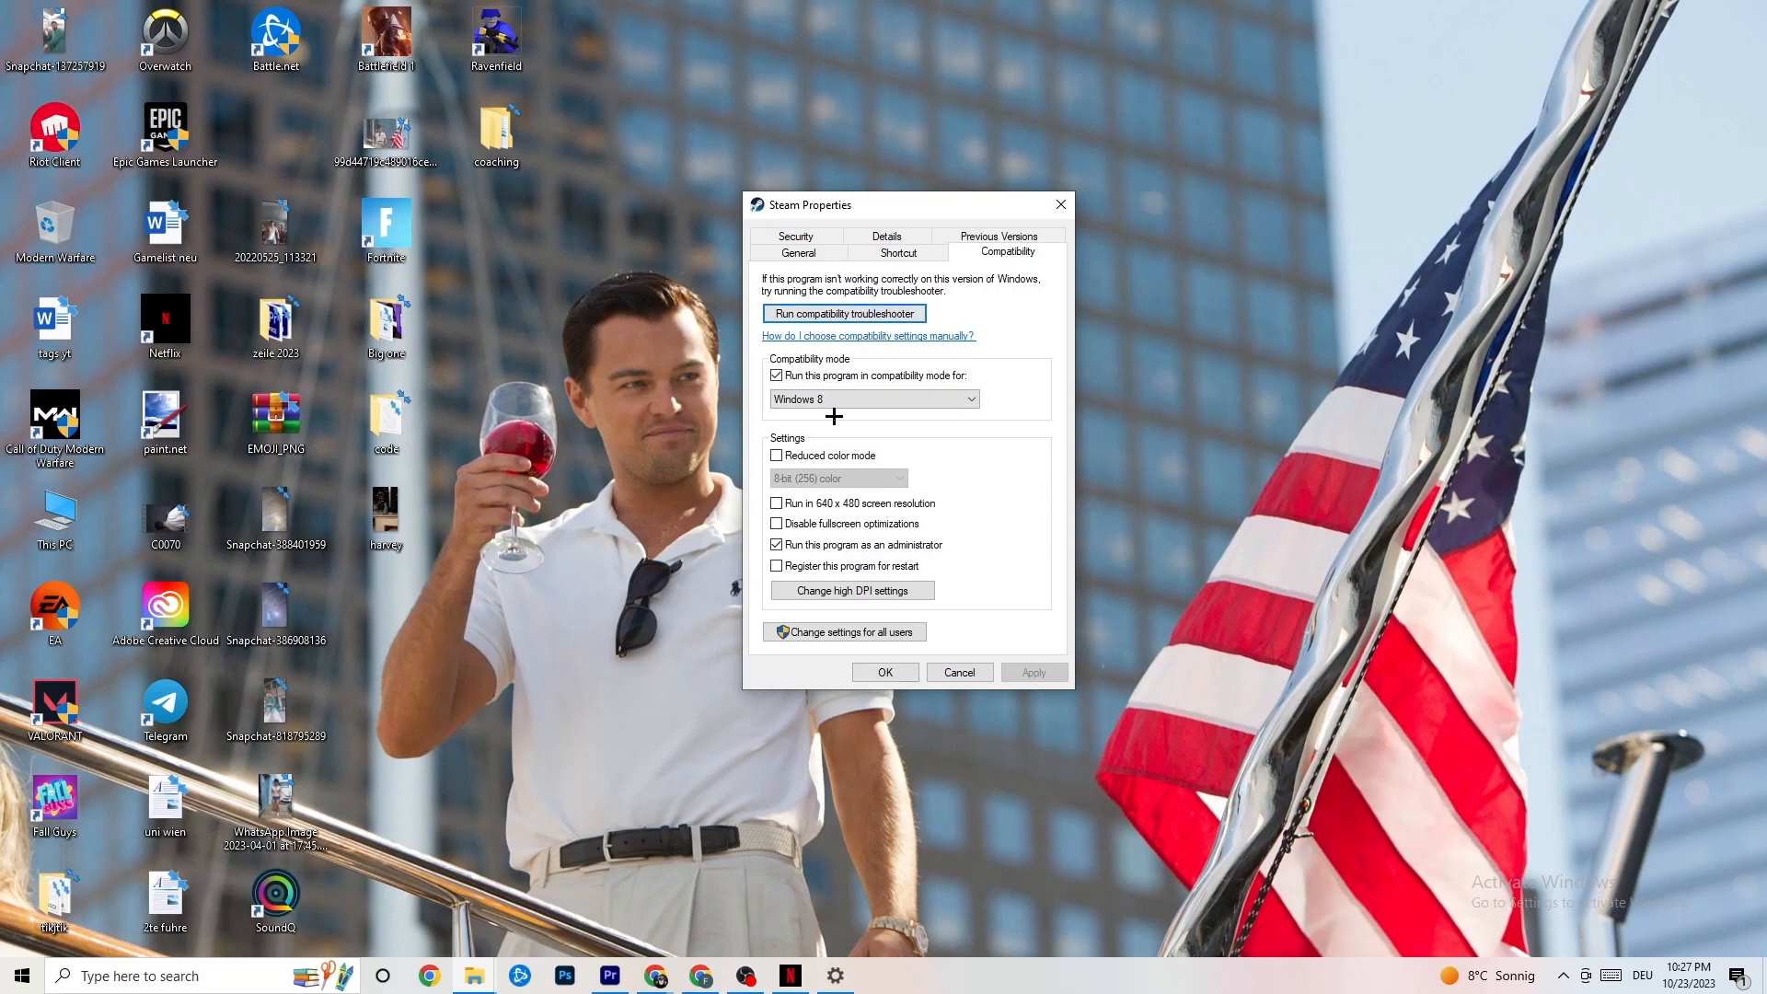
pyautogui.click(776, 377)
pyautogui.click(853, 398)
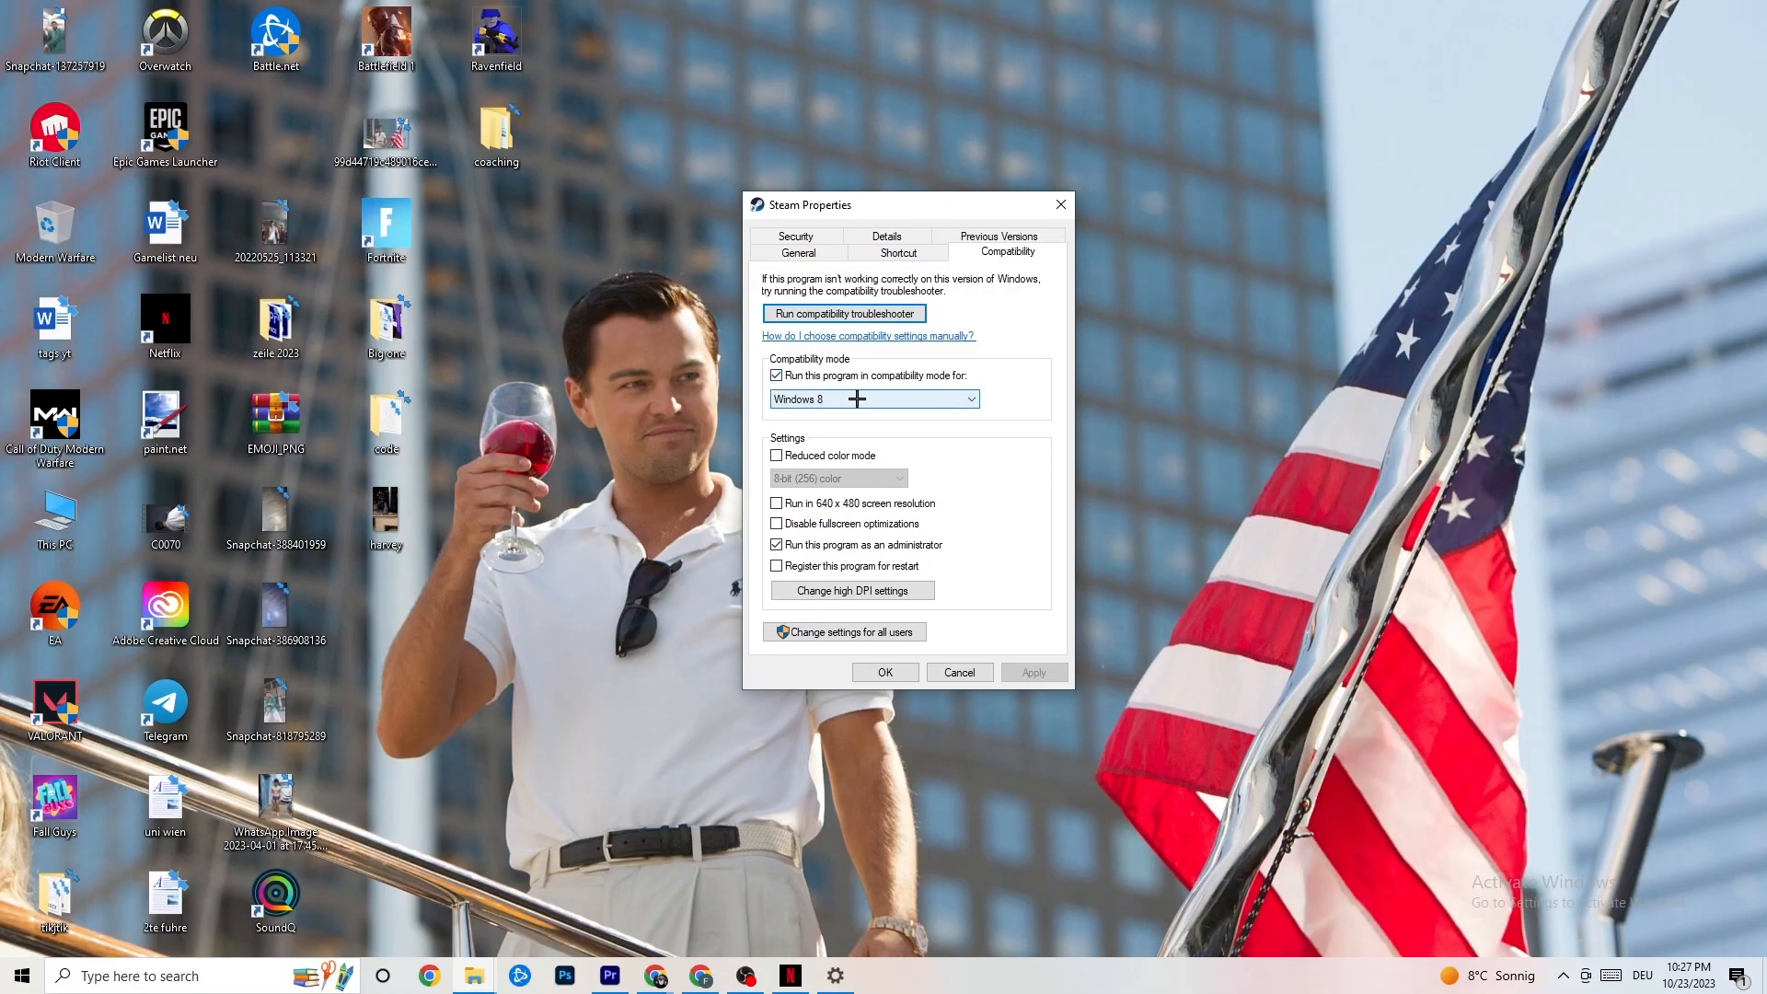
pyautogui.click(1005, 421)
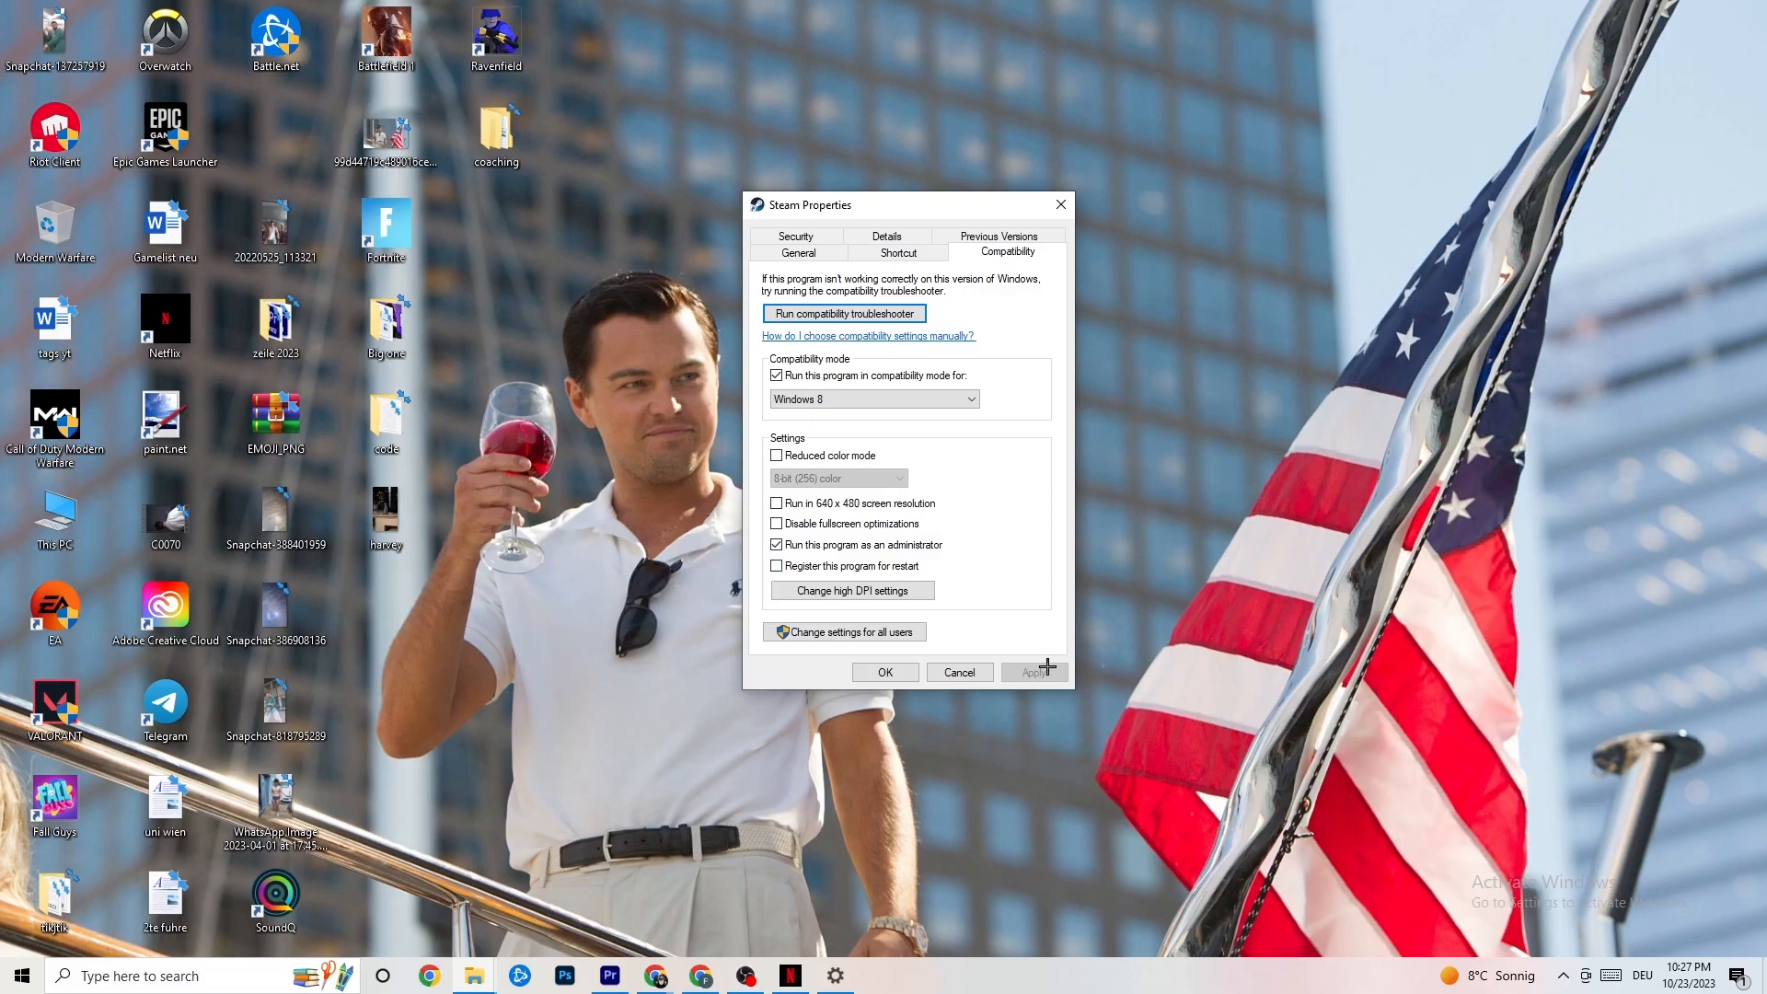
pyautogui.click(886, 672)
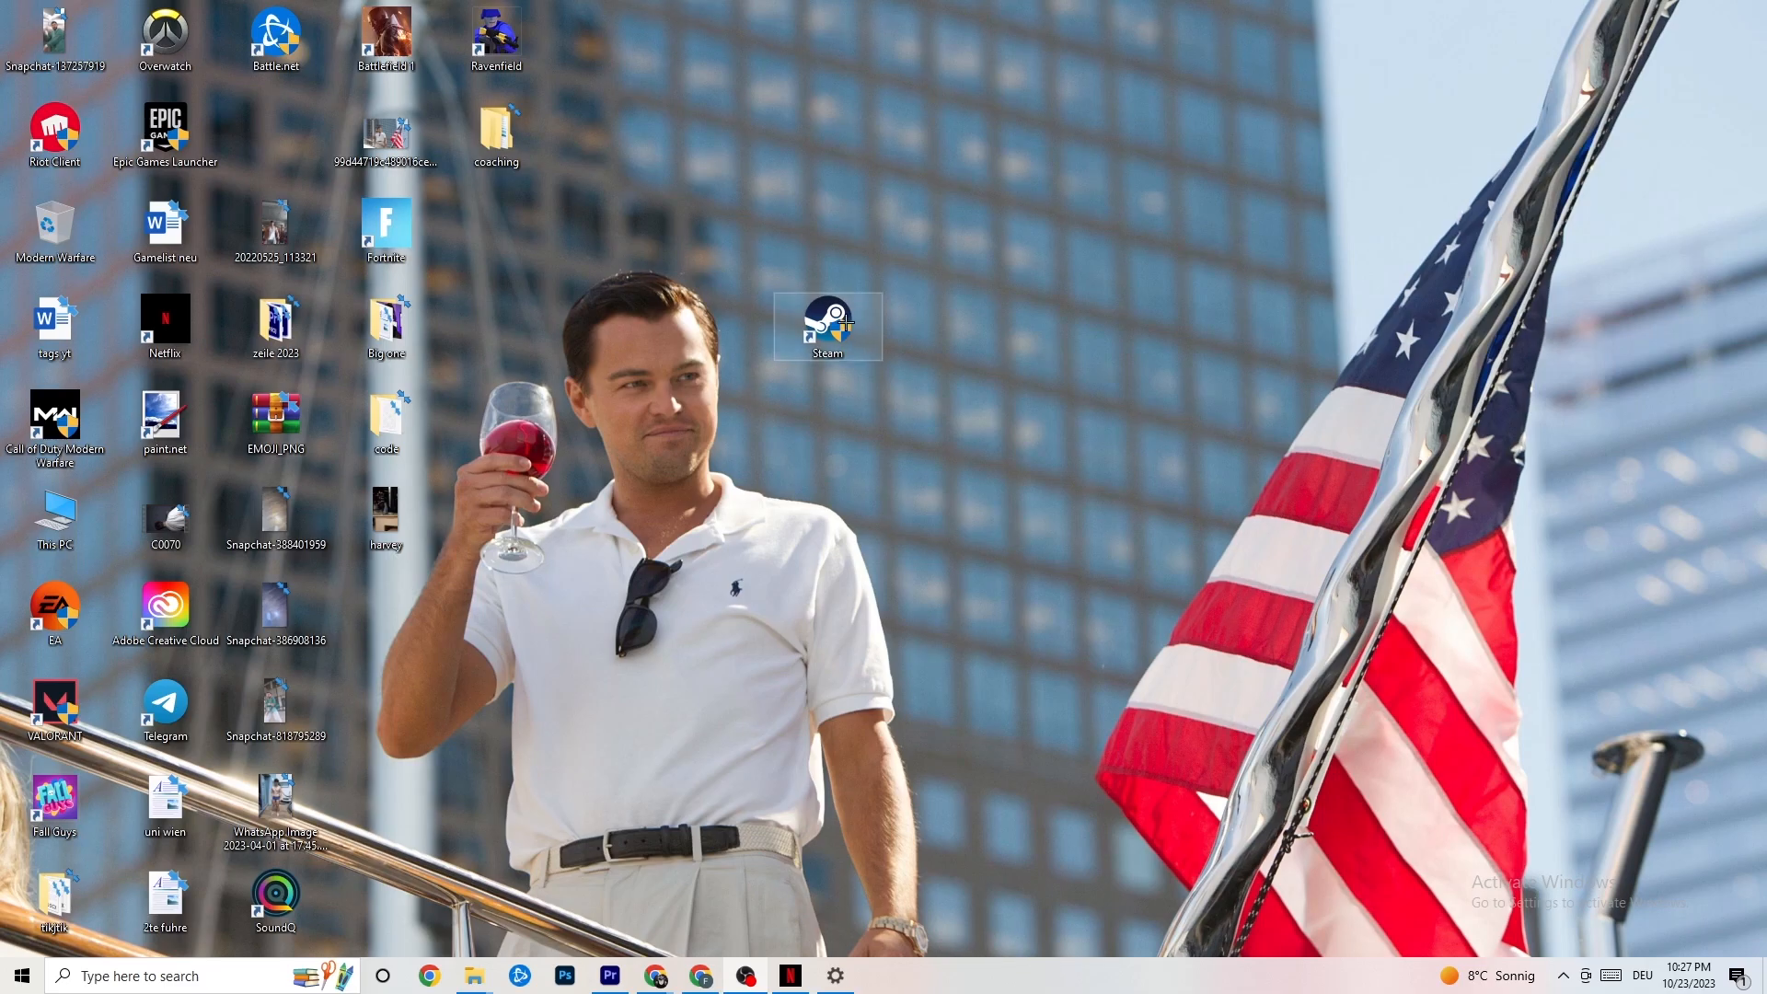
pyautogui.click(4, 990)
pyautogui.click(619, 888)
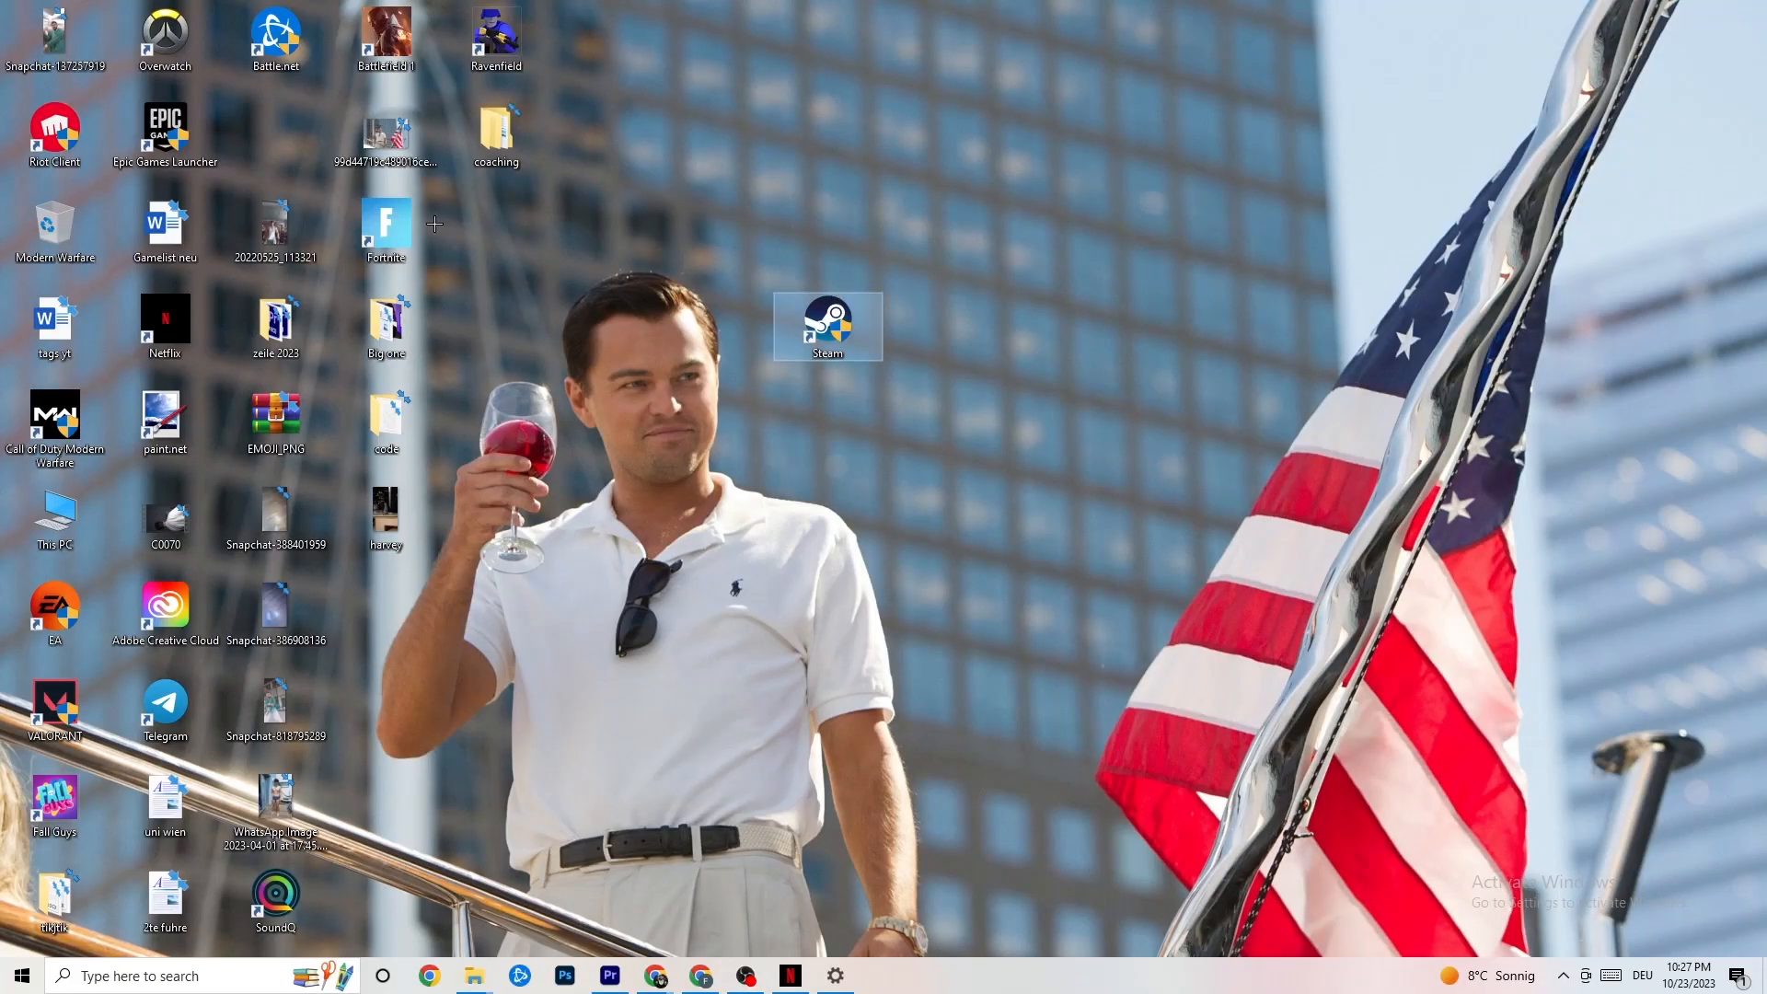
pyautogui.rightClick(811, 337)
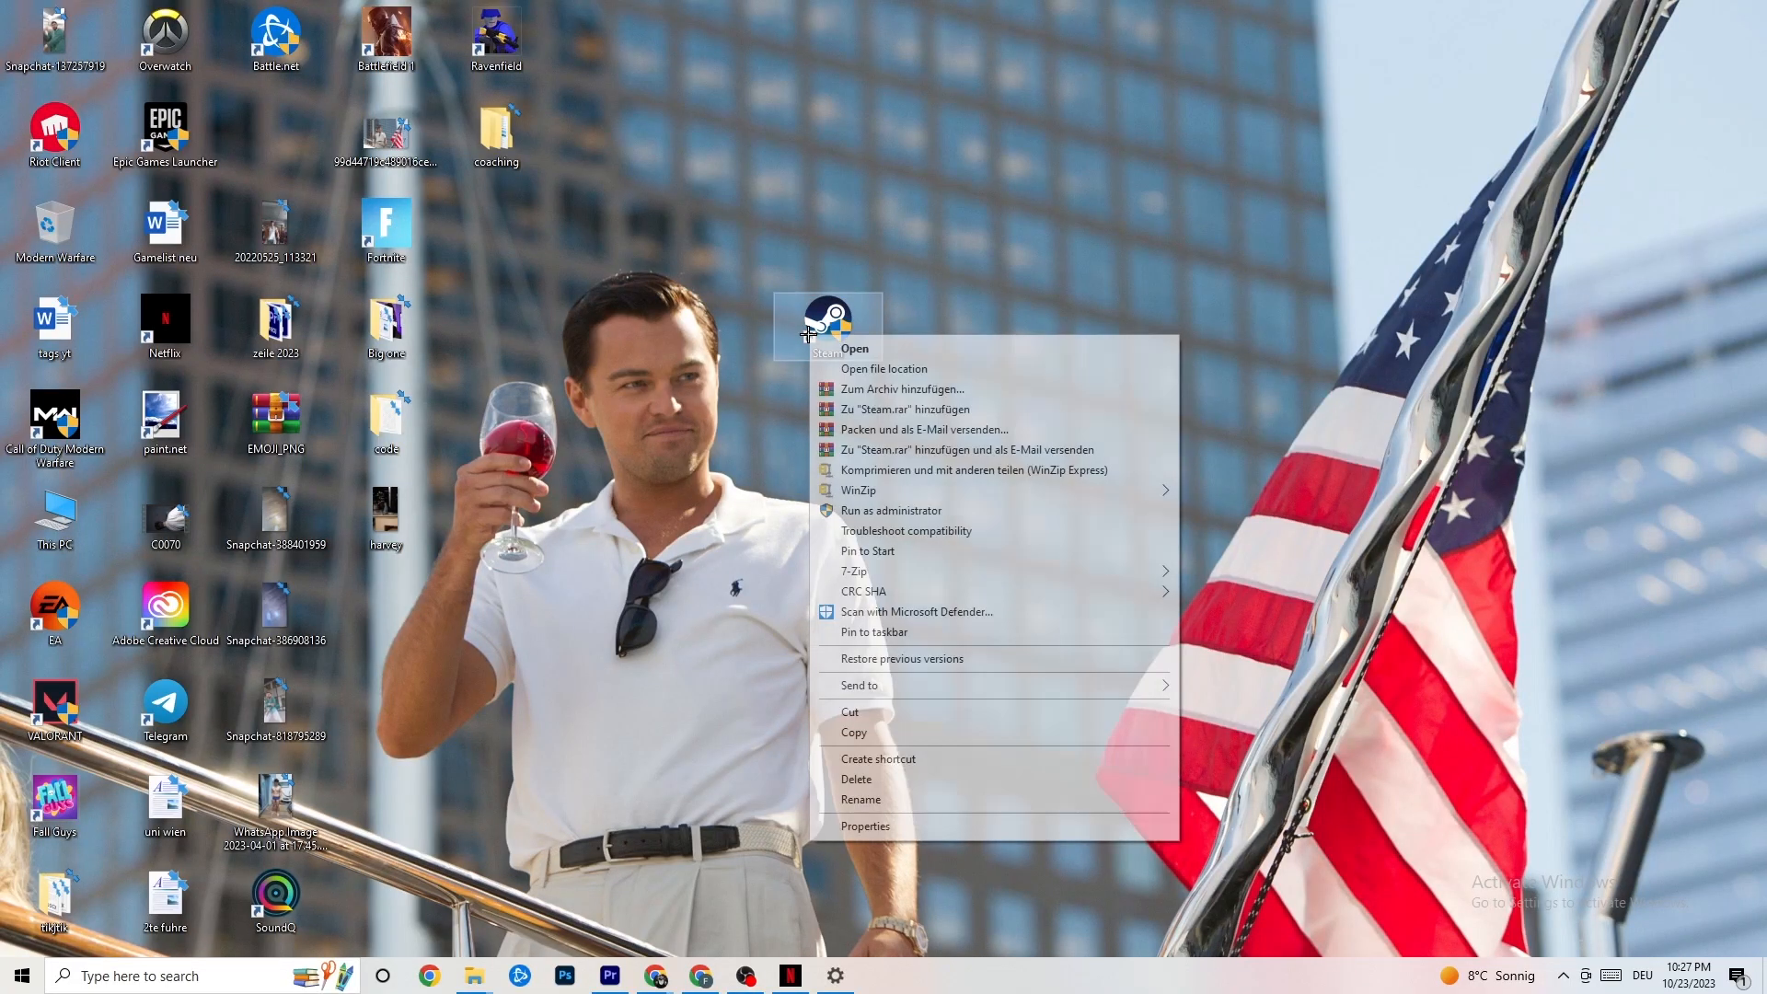
pyautogui.click(782, 512)
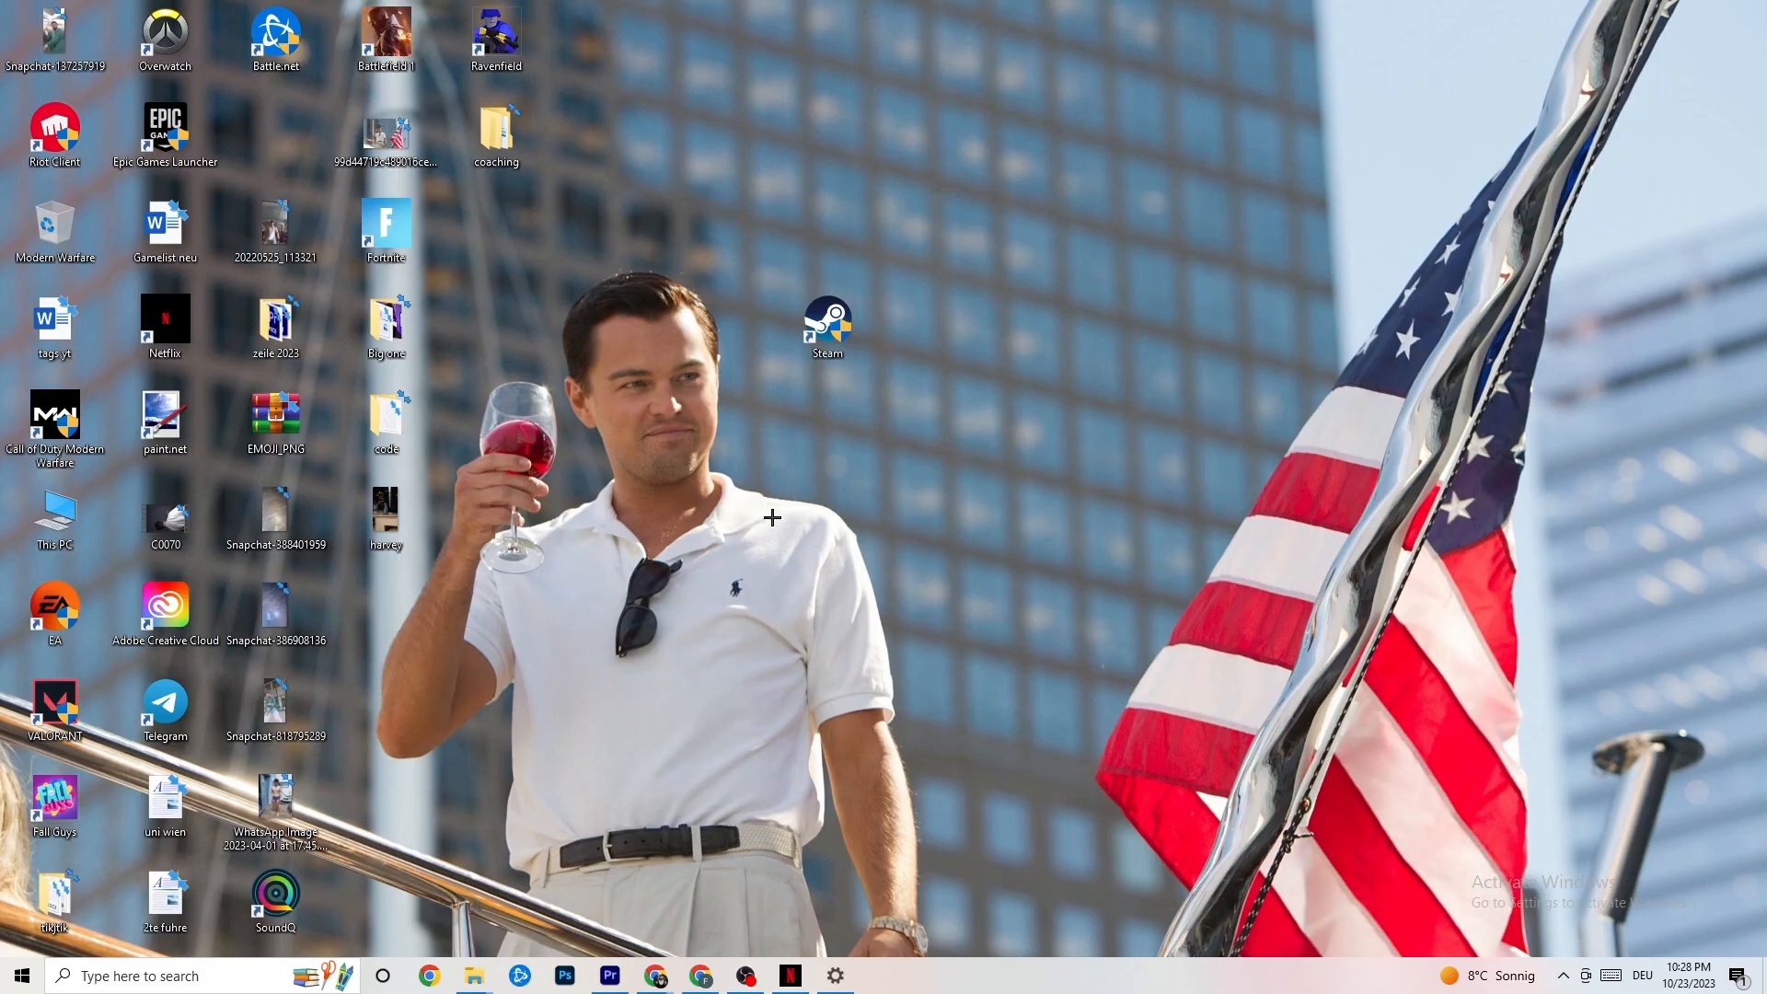
# - Open Task Manager in a maximized window and check the available actions for the running Google Chrome app
pyautogui.rightClick(981, 988)
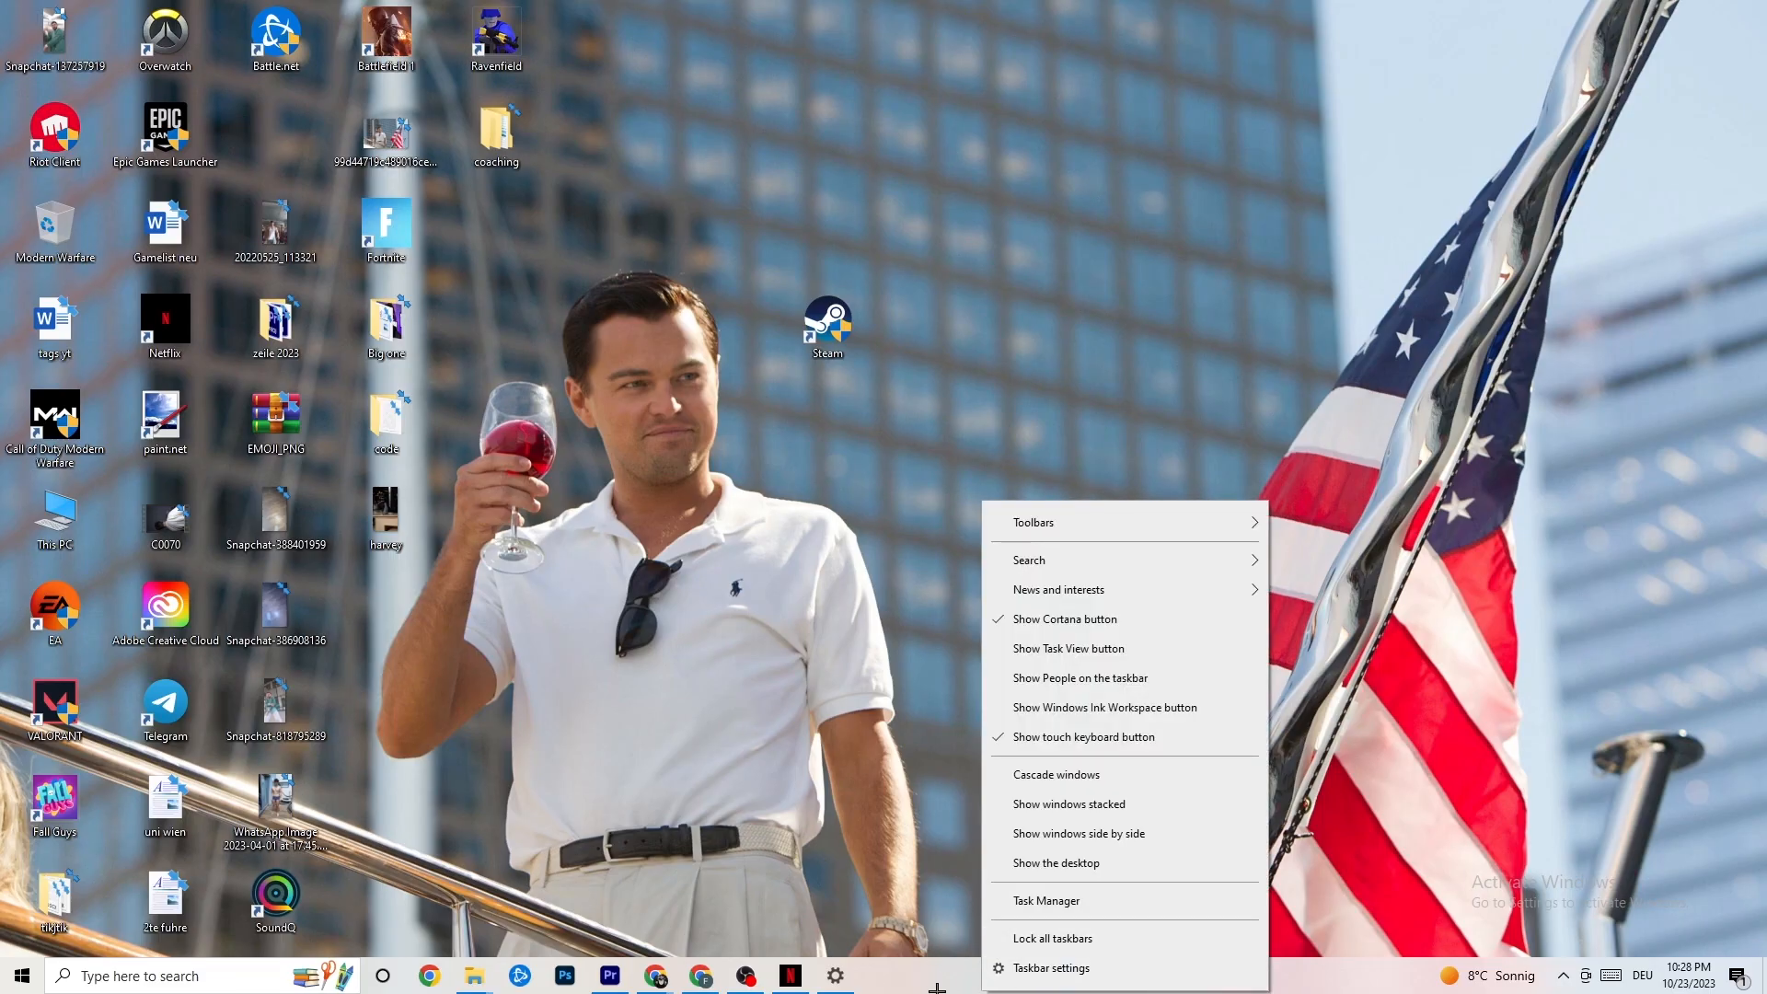
pyautogui.click(1061, 902)
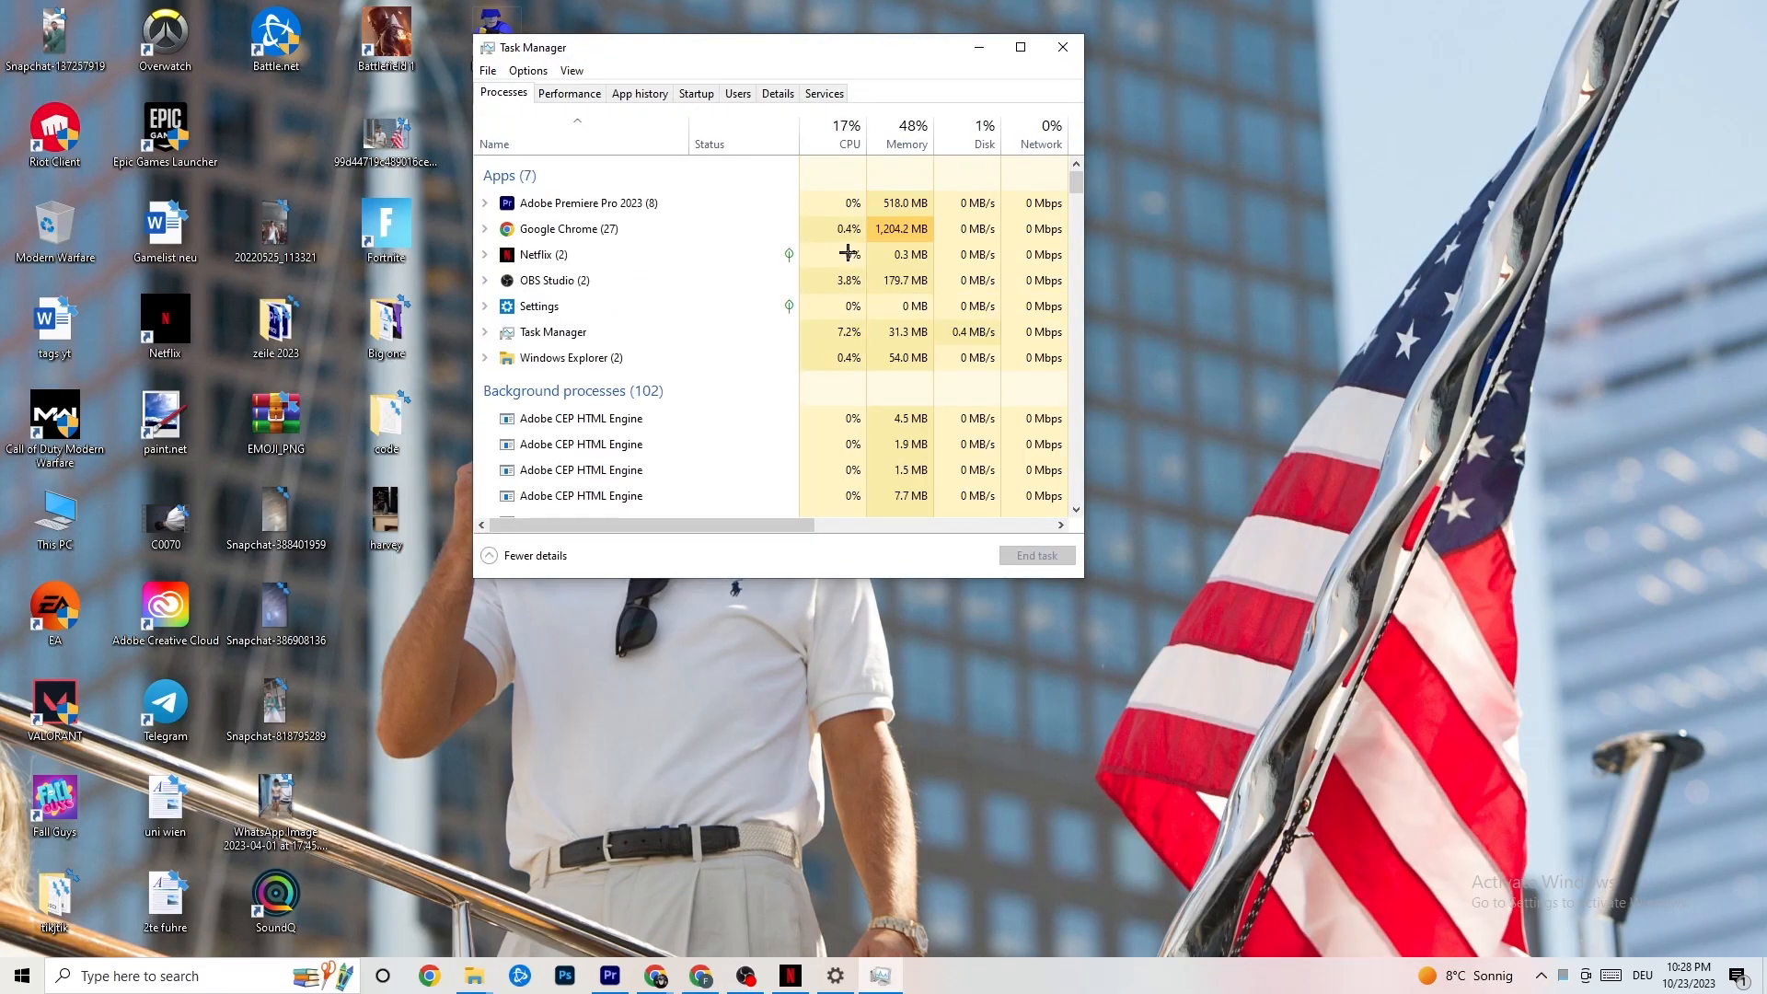
pyautogui.click(1020, 47)
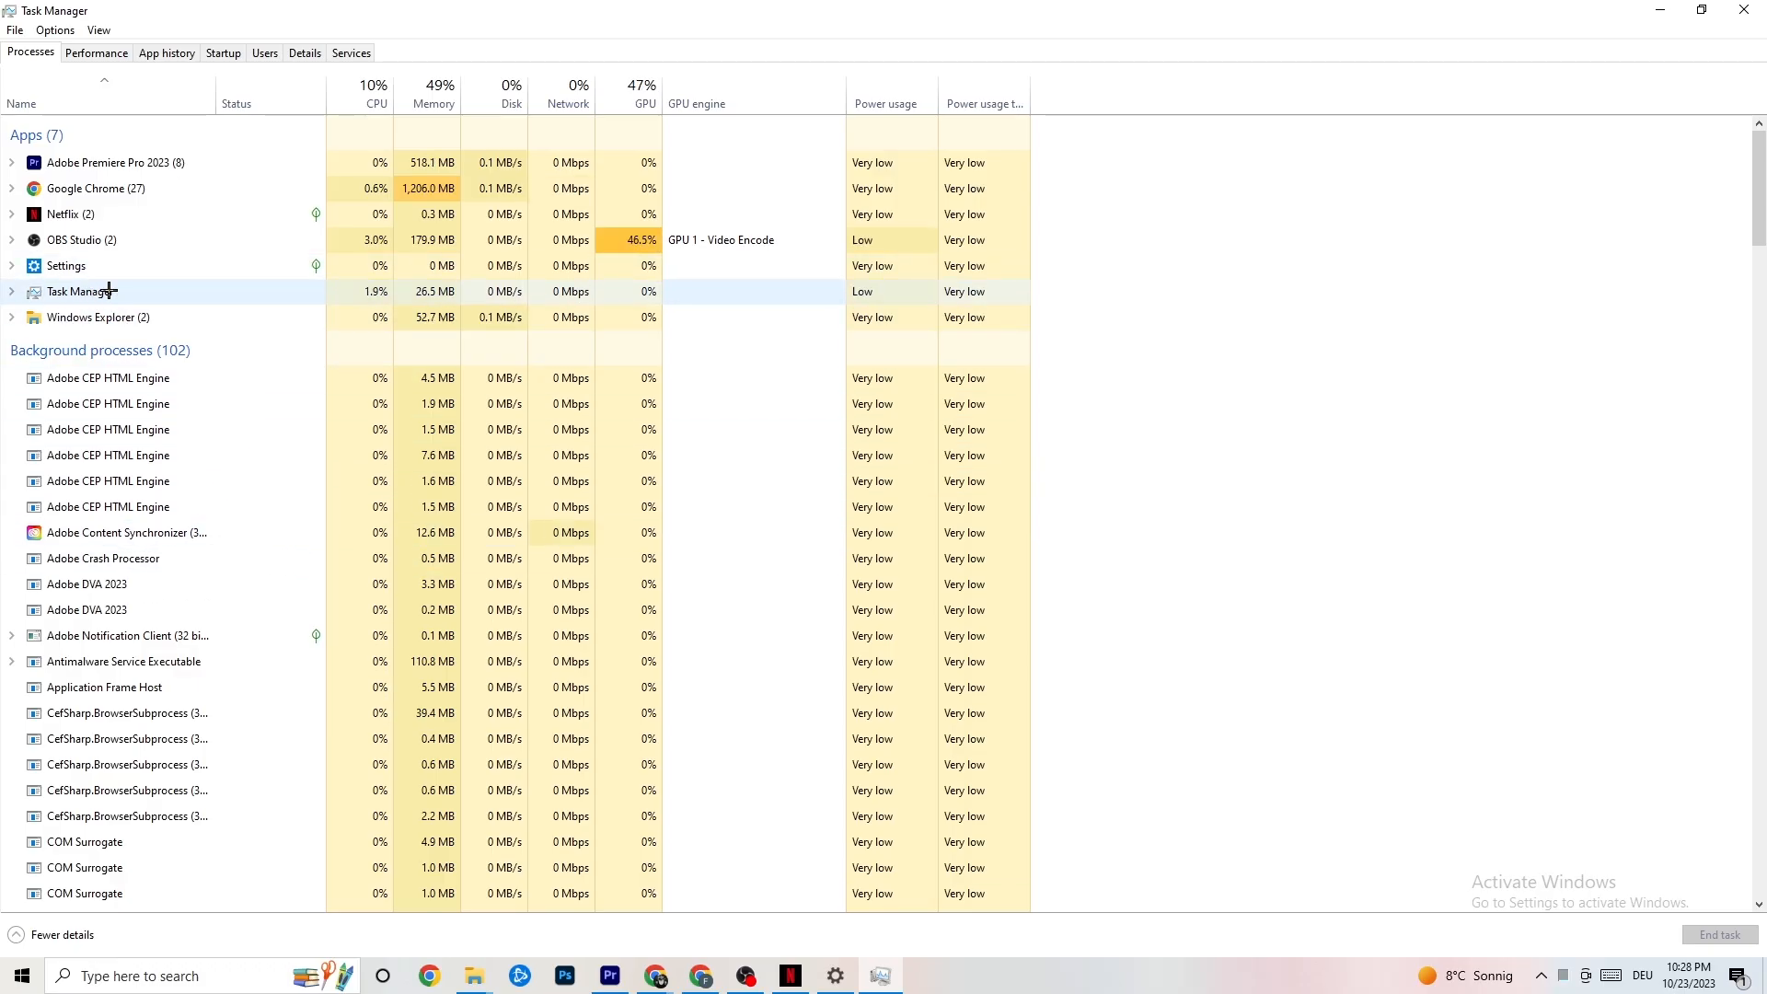
pyautogui.rightClick(127, 189)
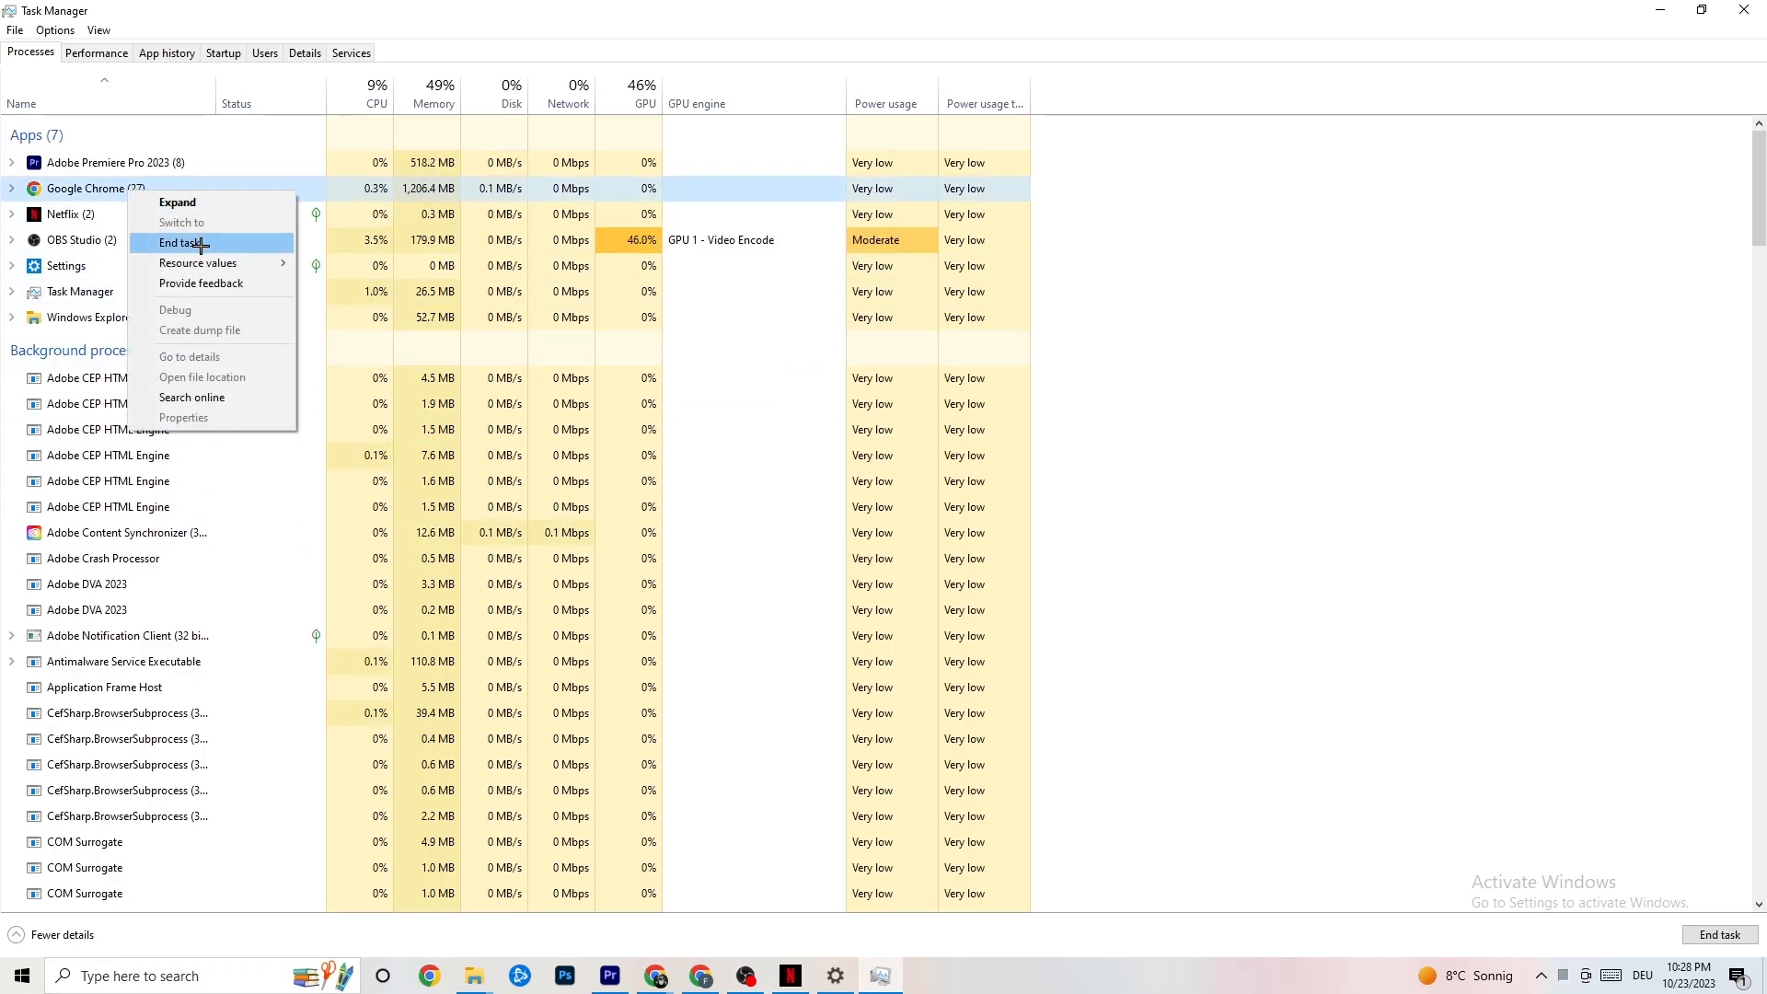
pyautogui.click(1257, 222)
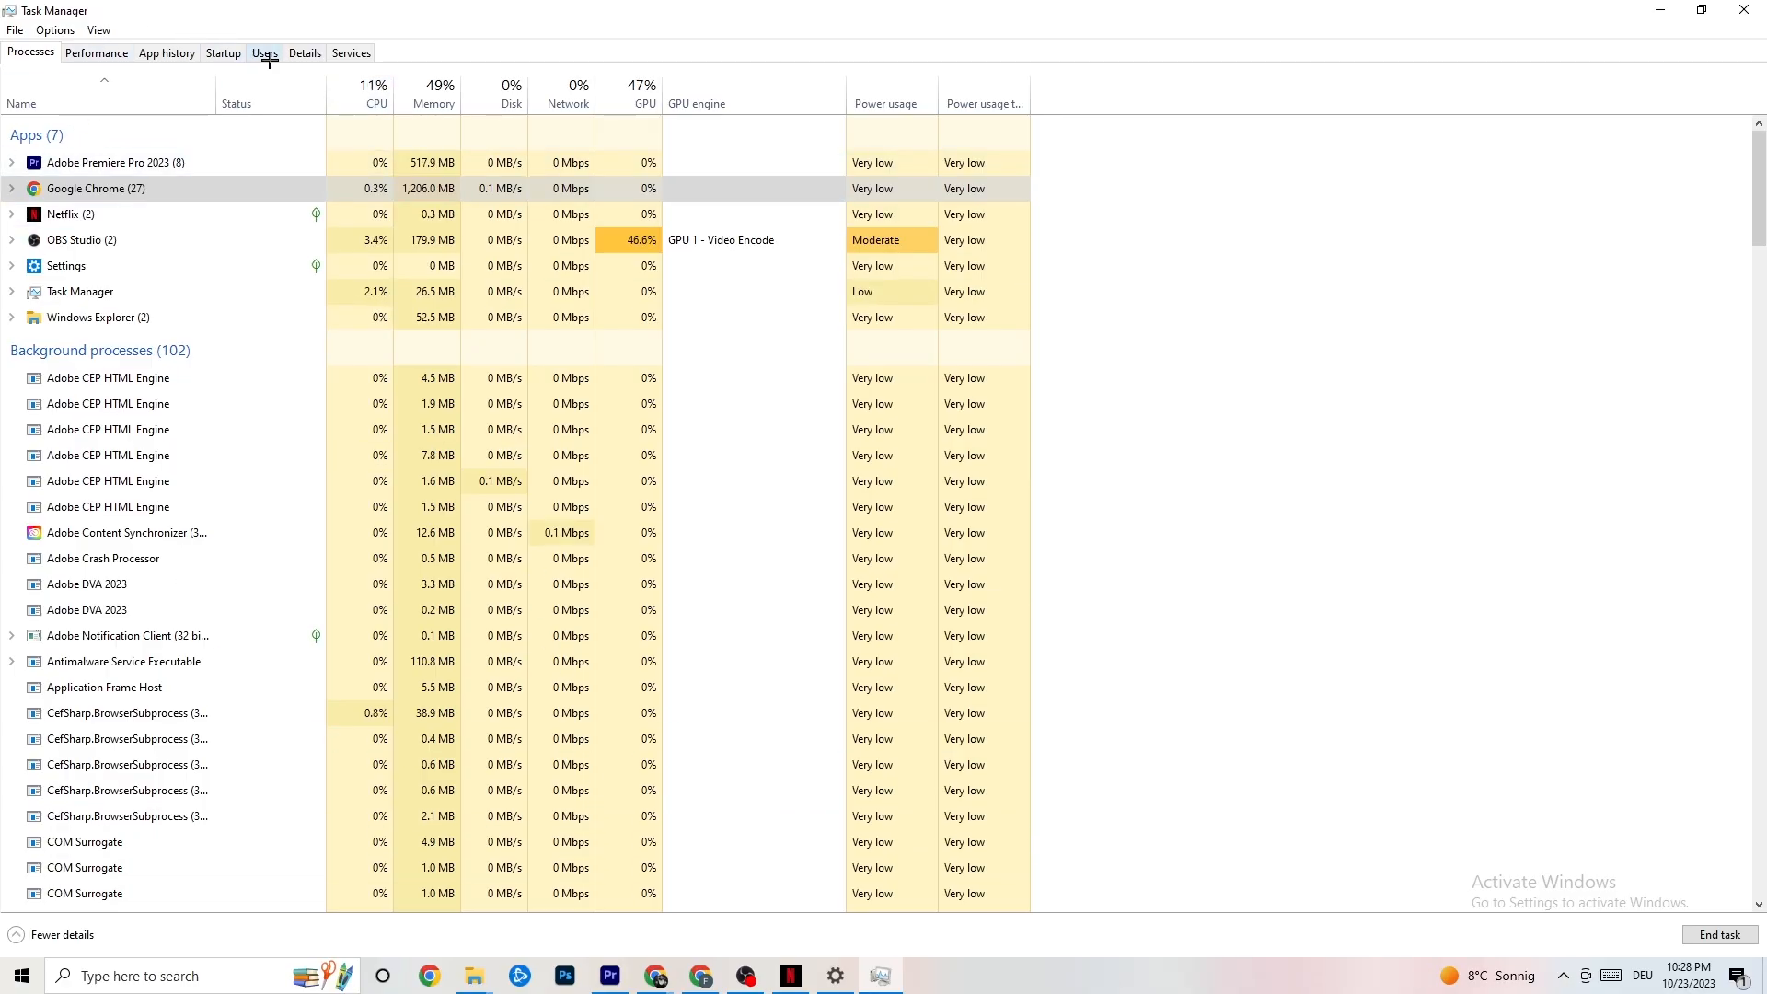
# - In the detailed process list, check the priority options for the Adobe Premiere Pro process without changing its priority
pyautogui.click(305, 53)
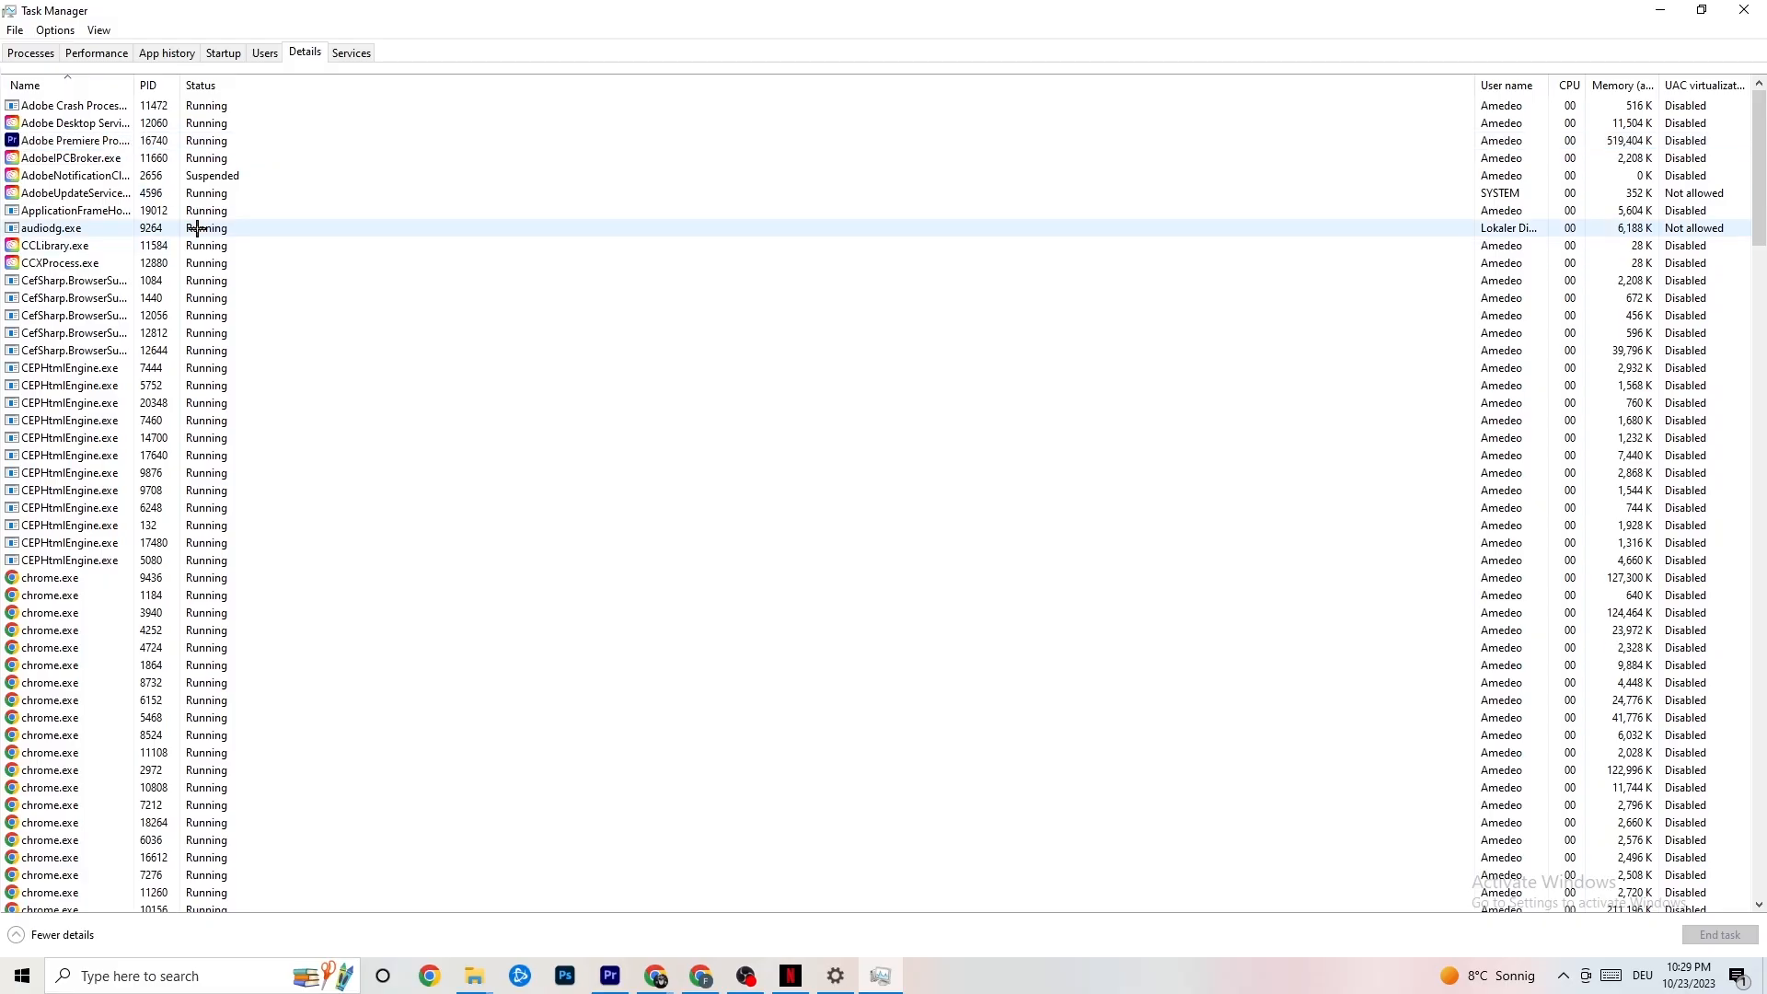
pyautogui.rightClick(96, 142)
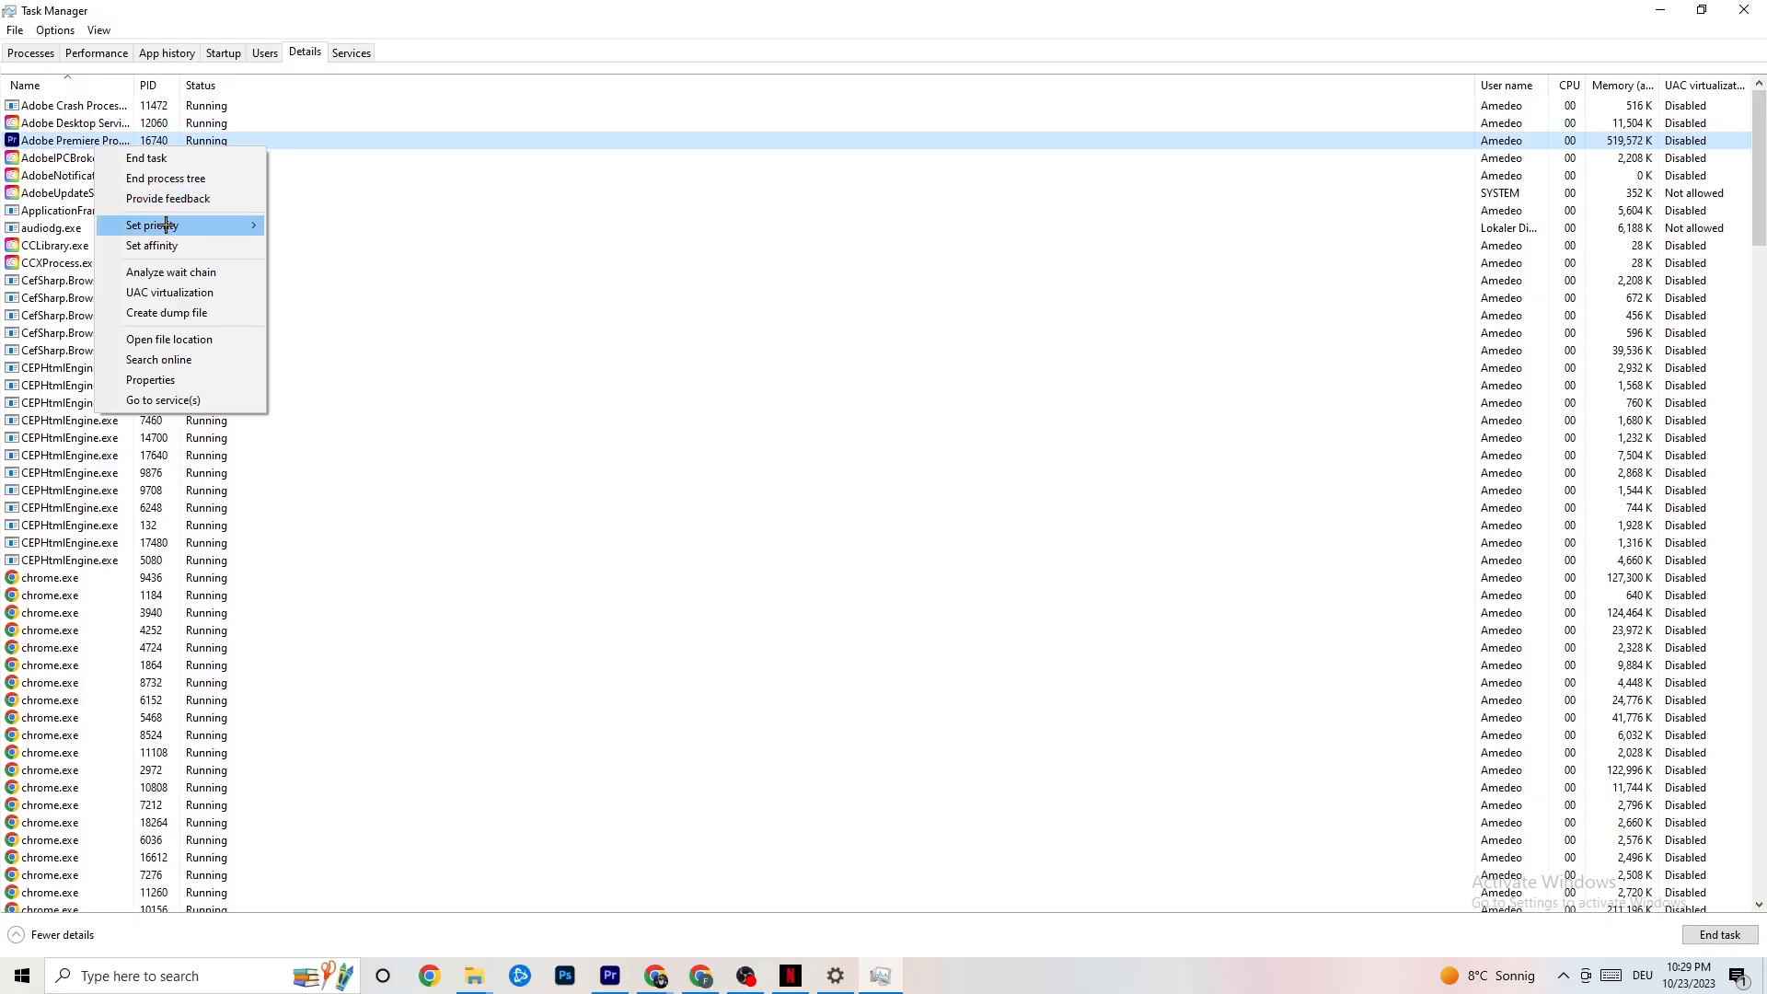
pyautogui.moveTo(168, 227)
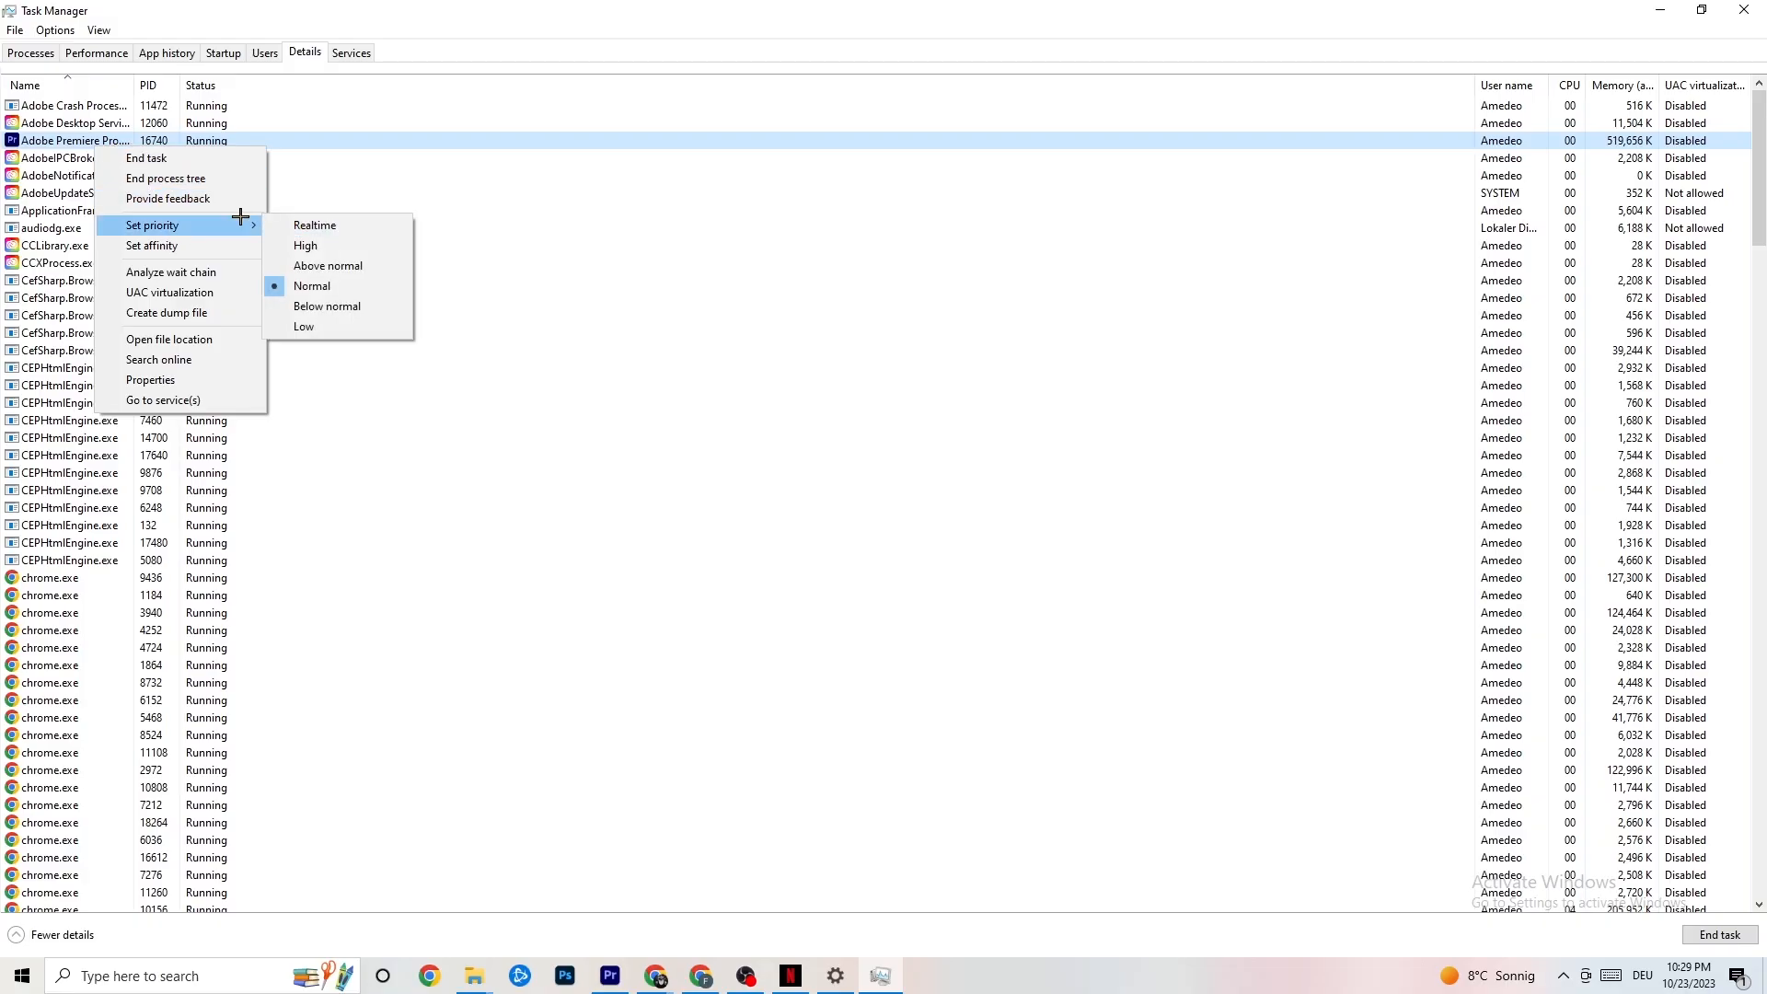
pyautogui.moveTo(244, 218)
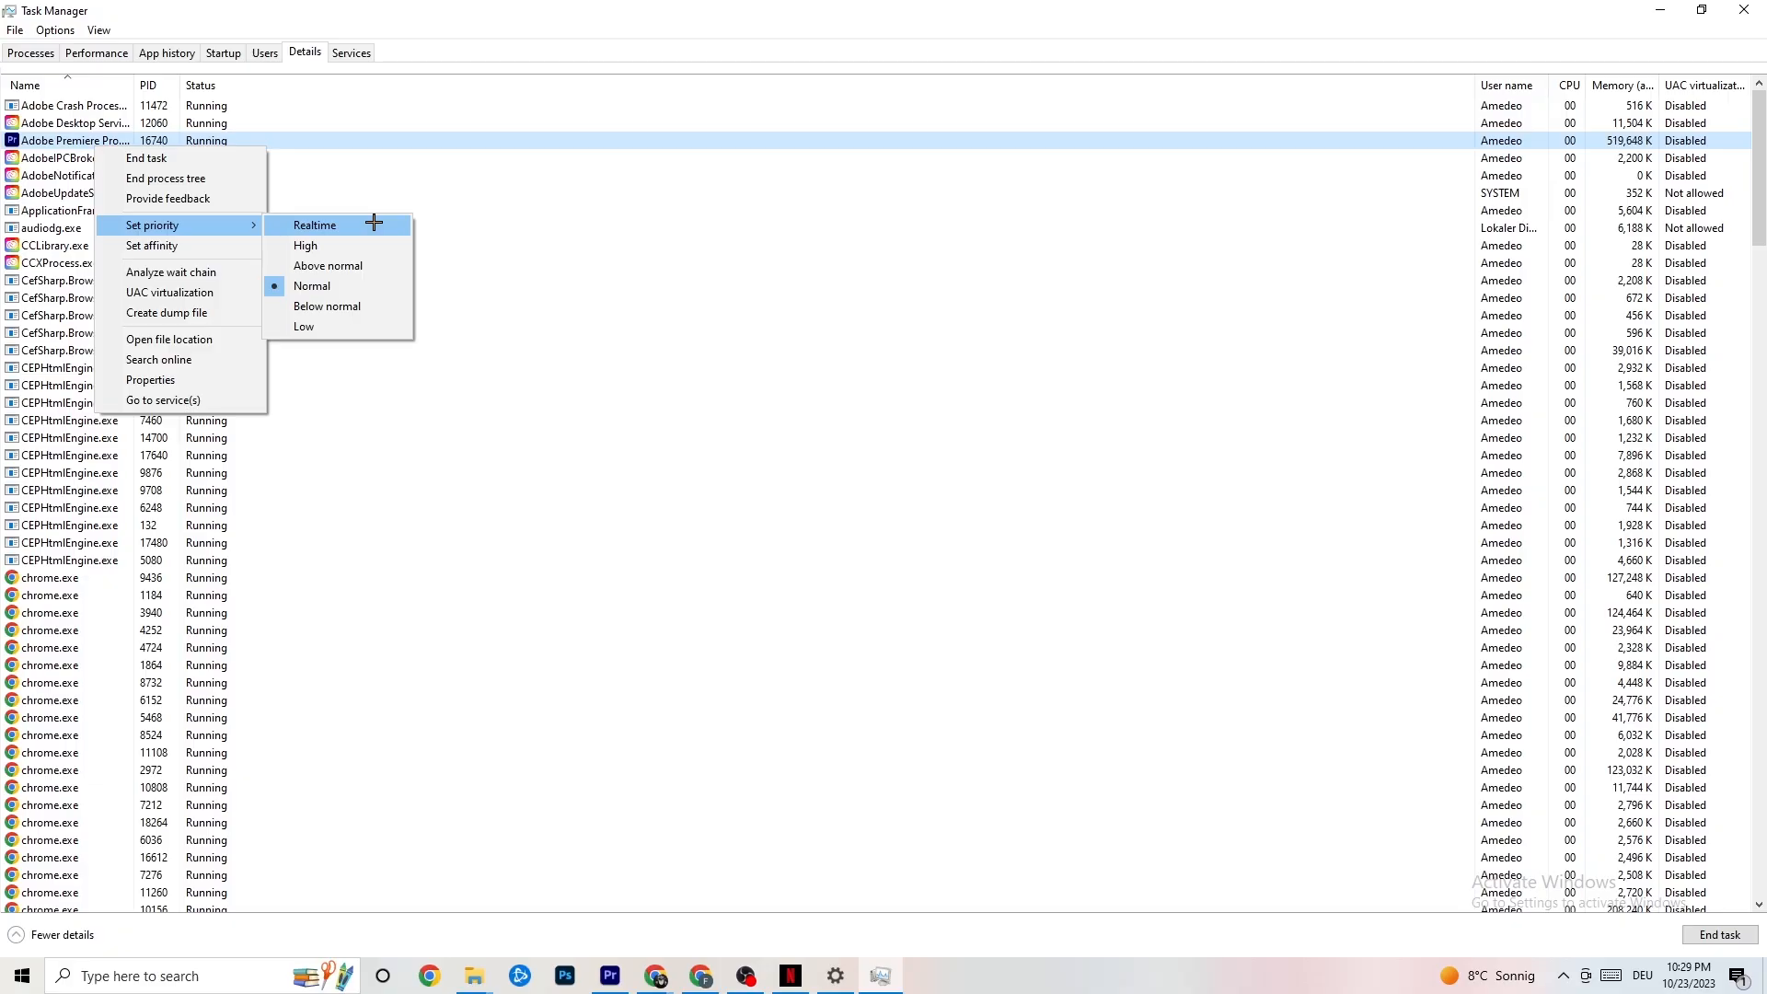
pyautogui.click(472, 196)
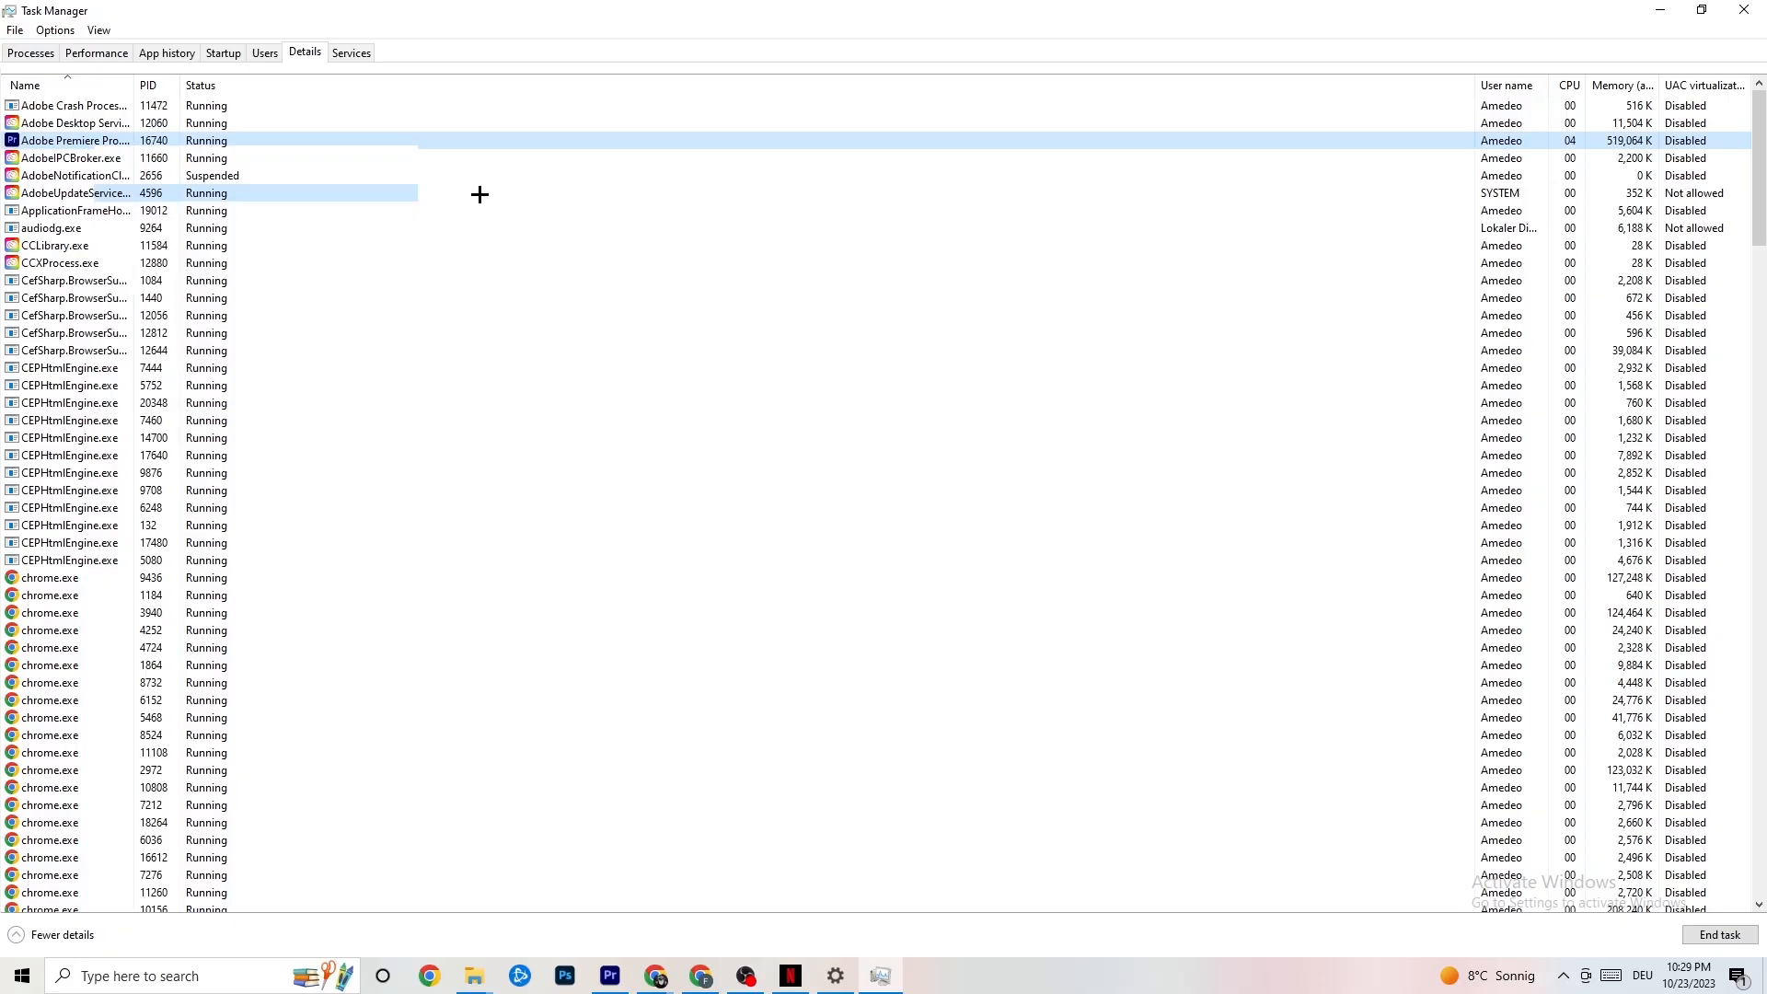
pyautogui.click(476, 194)
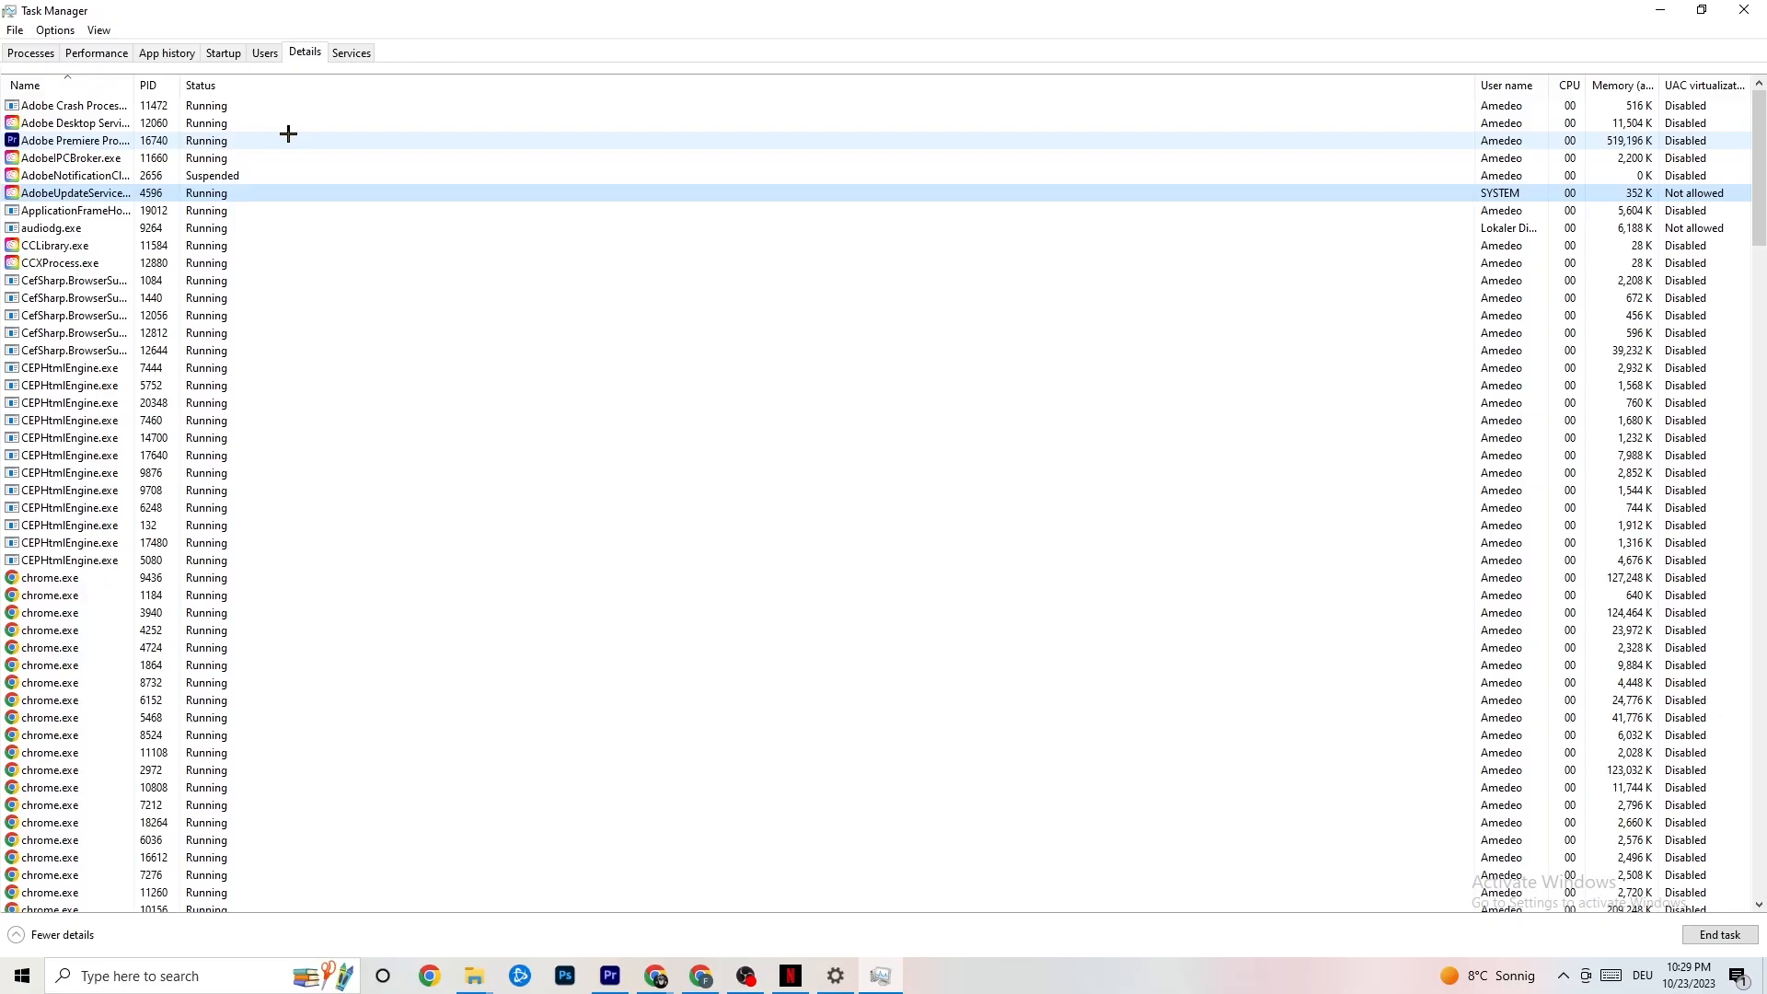
# - Check the options for Razer Synapse in the list of startup programs, and close Task Manager
pyautogui.click(224, 53)
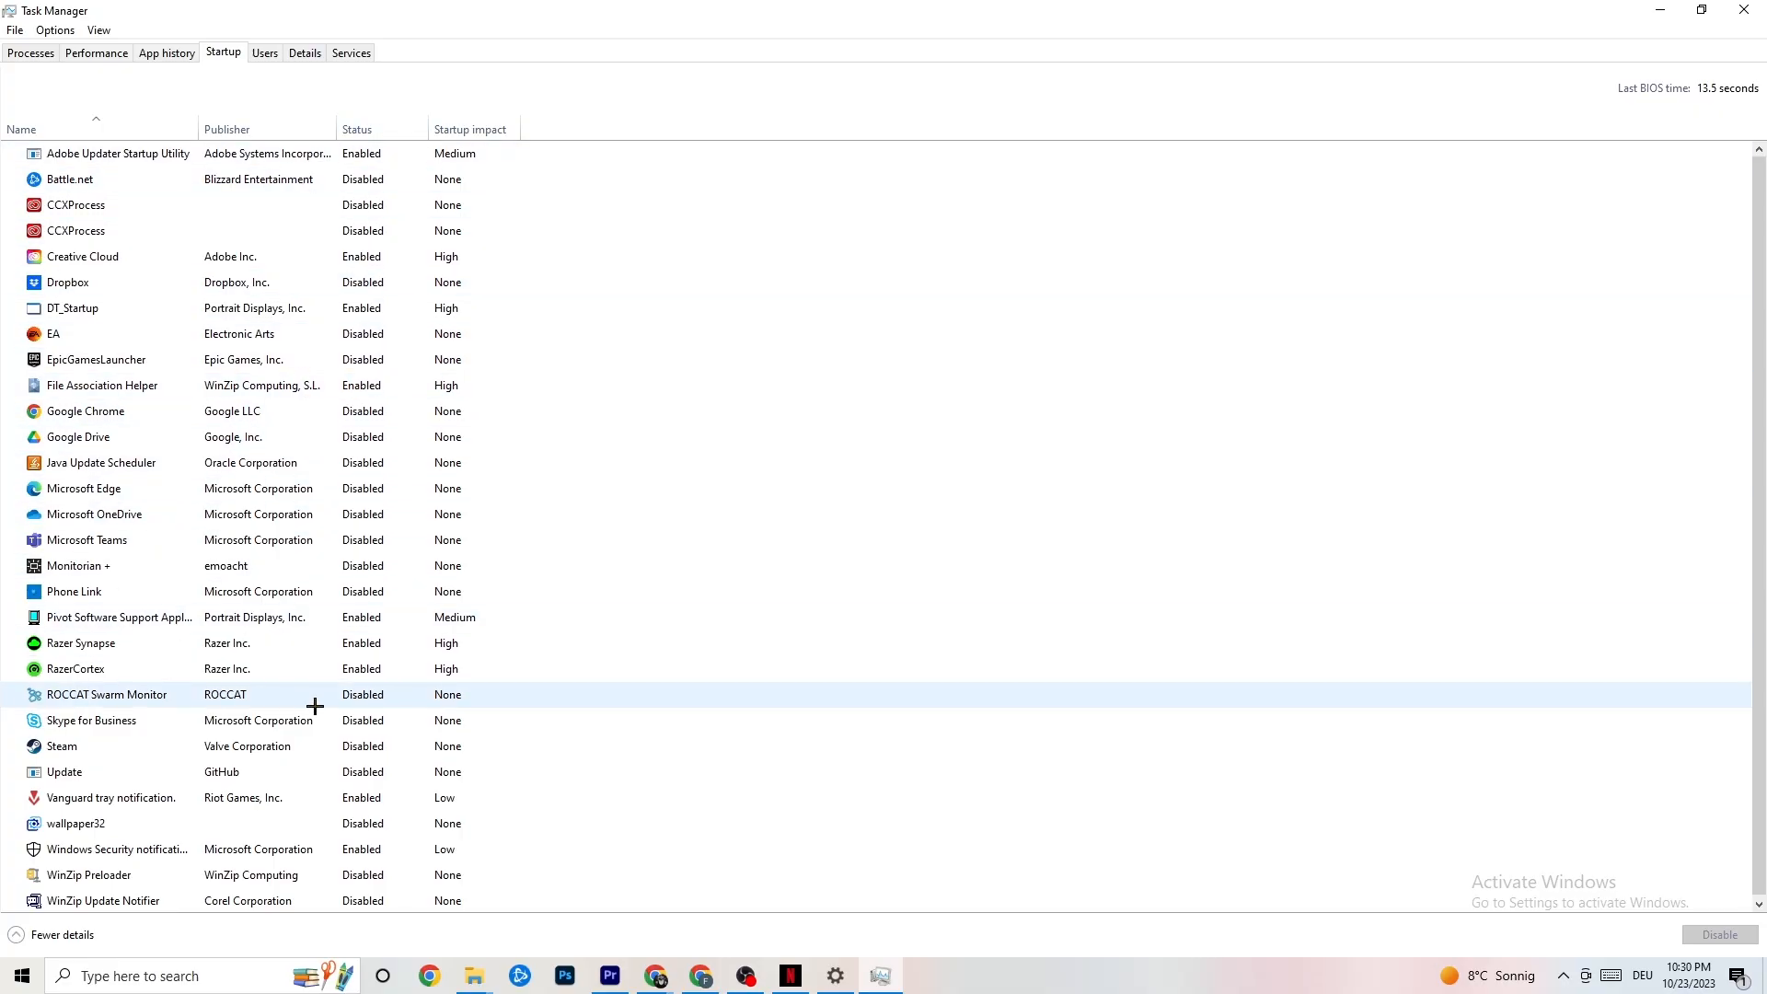
pyautogui.rightClick(357, 645)
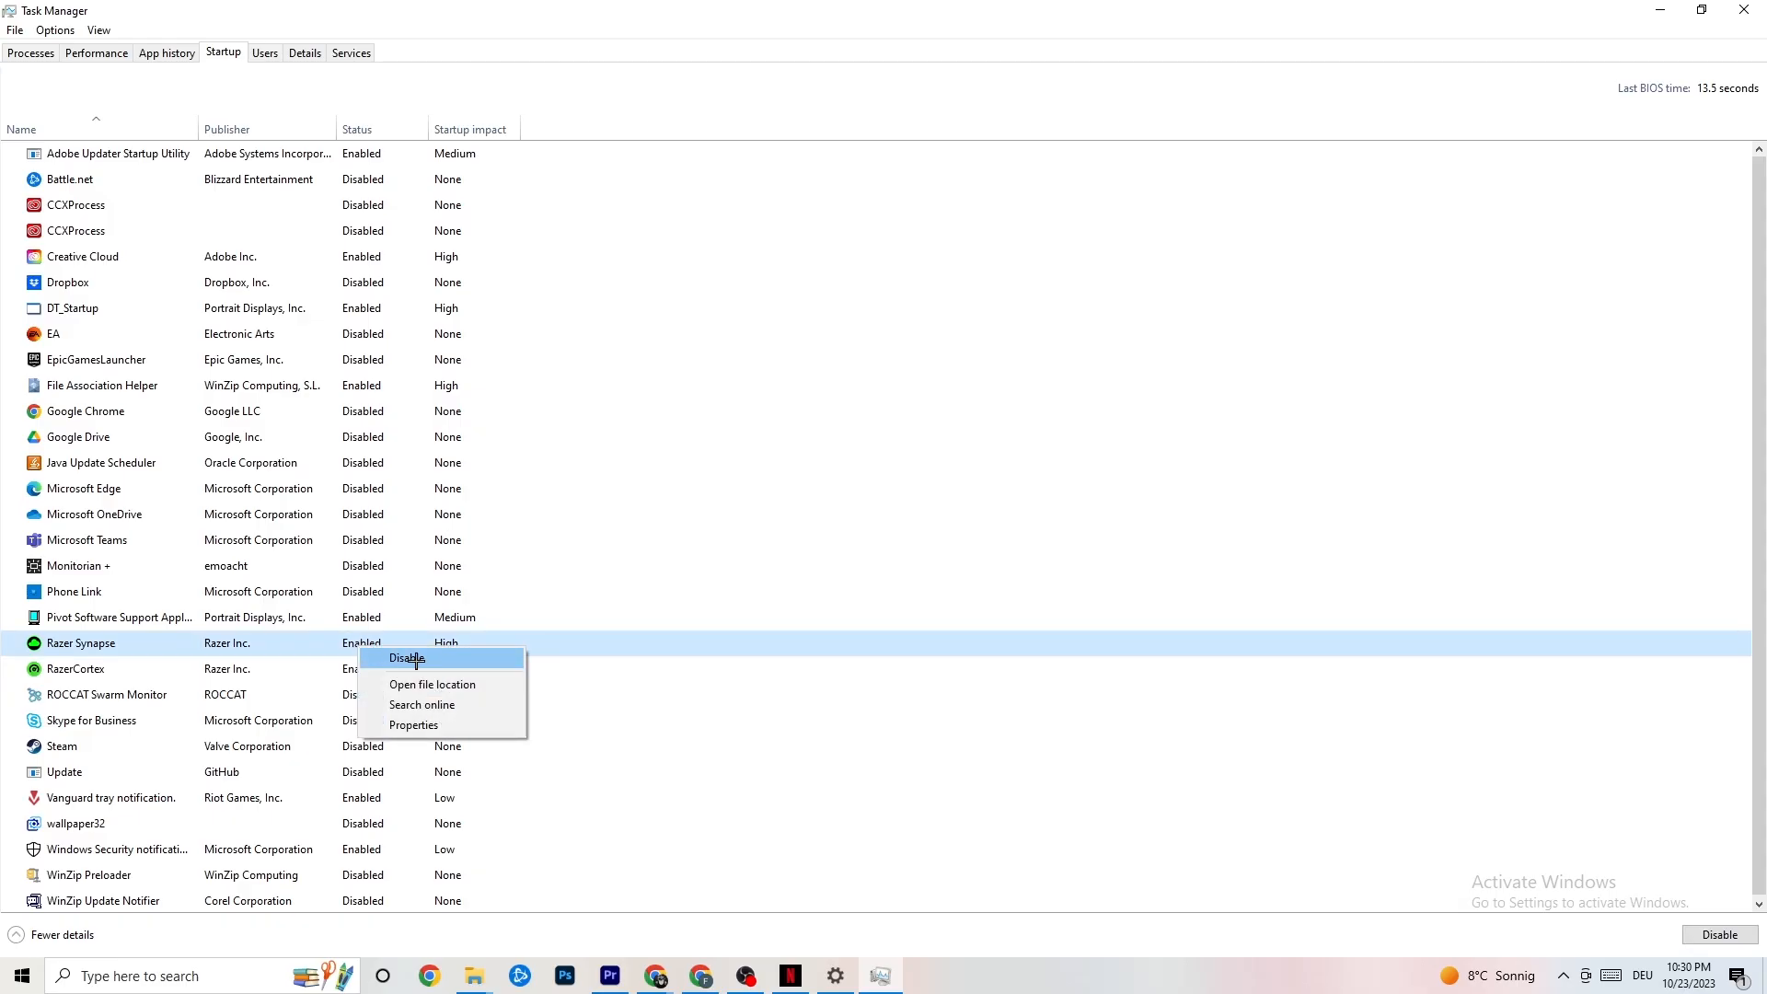
pyautogui.click(911, 92)
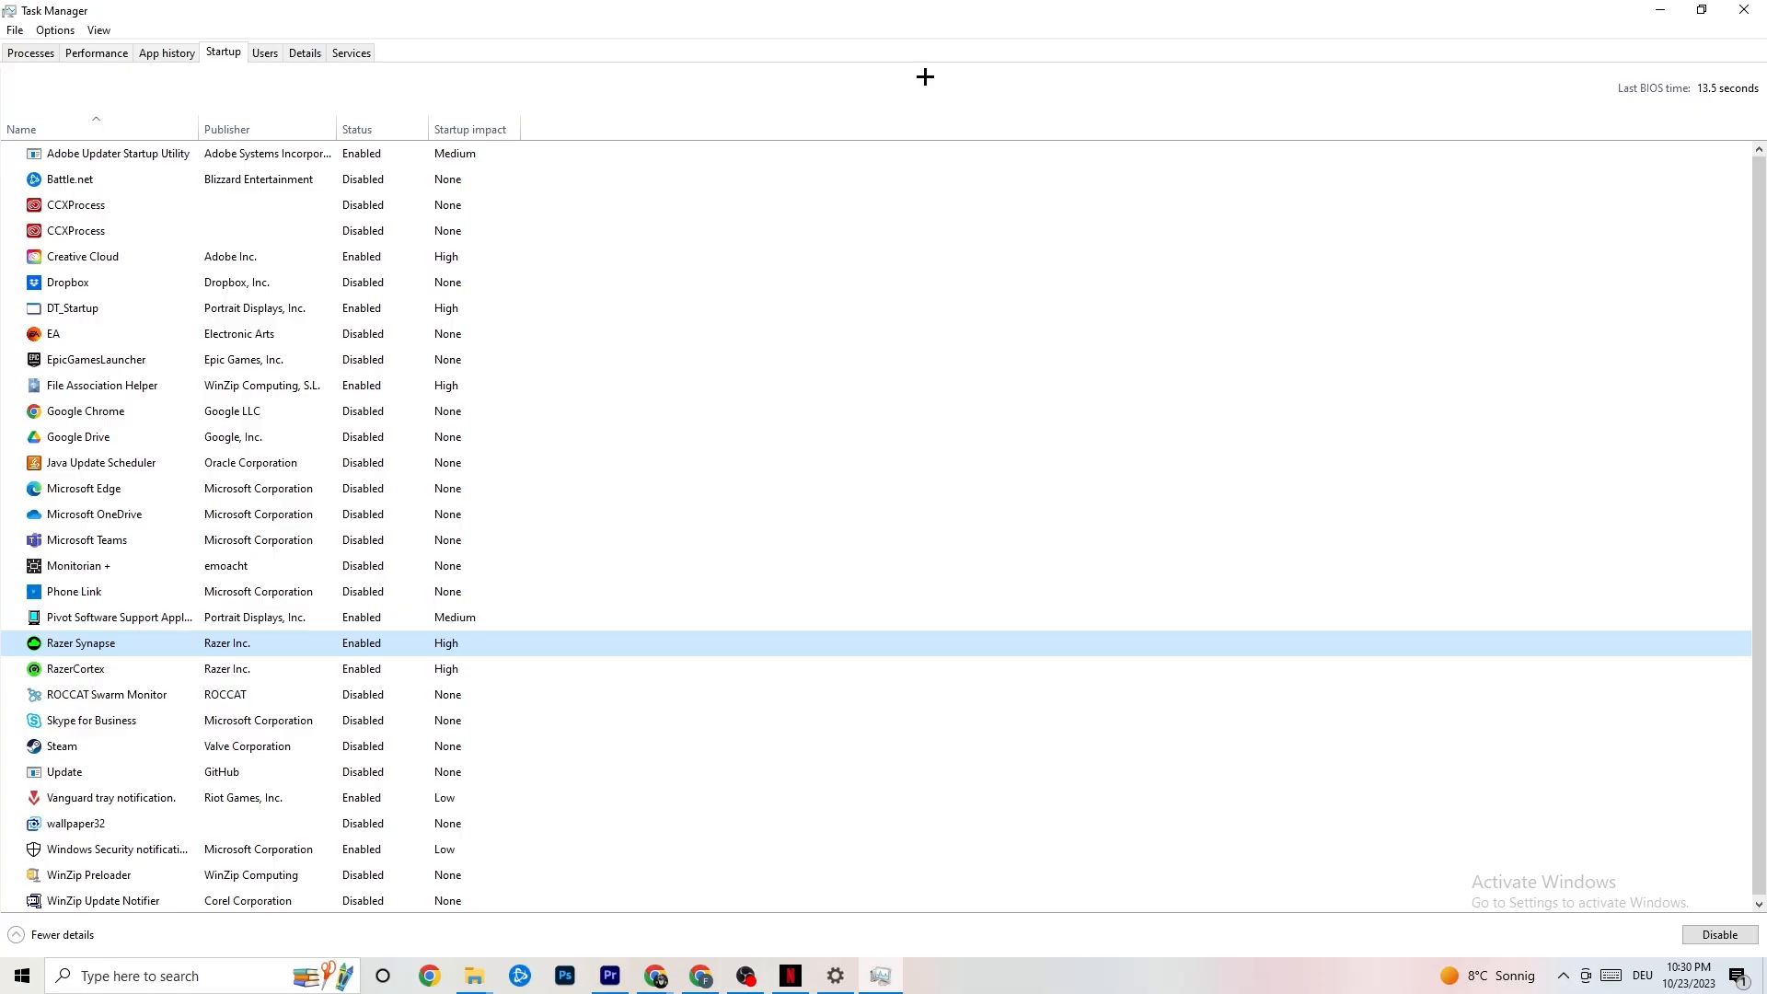
pyautogui.click(1738, 8)
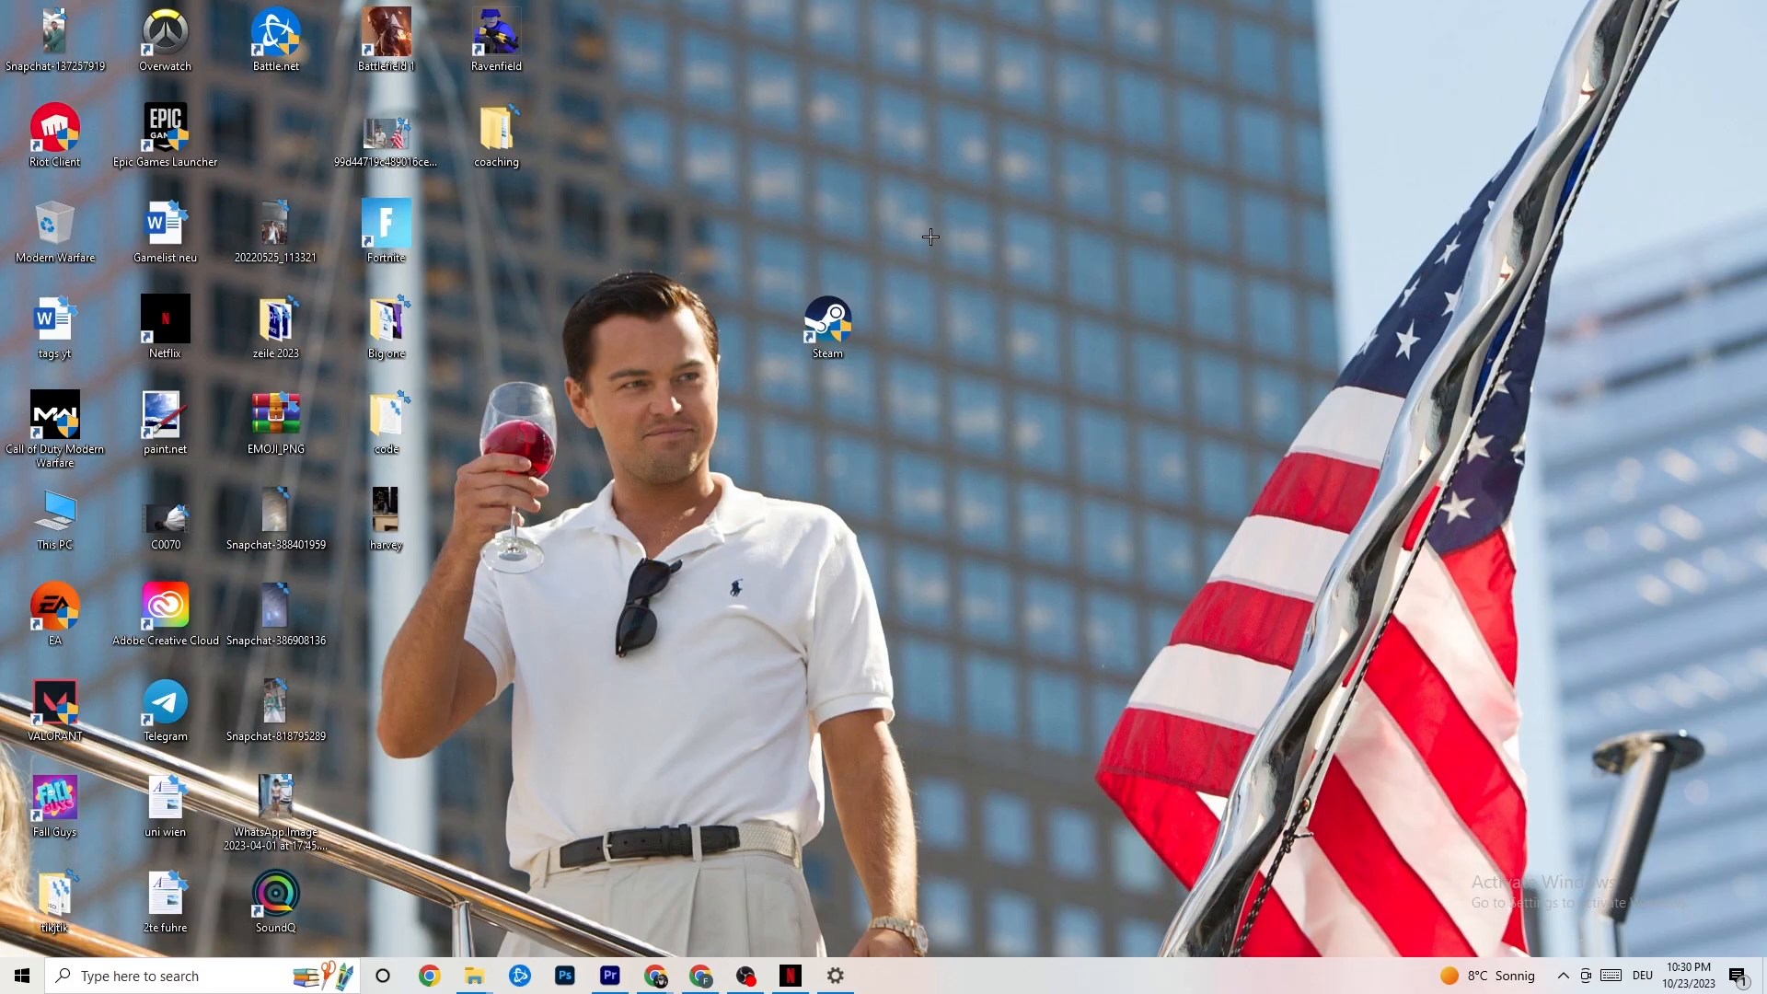
# - Open the Windows display settings and check the scaling options for text, apps and other items
pyautogui.click(15, 985)
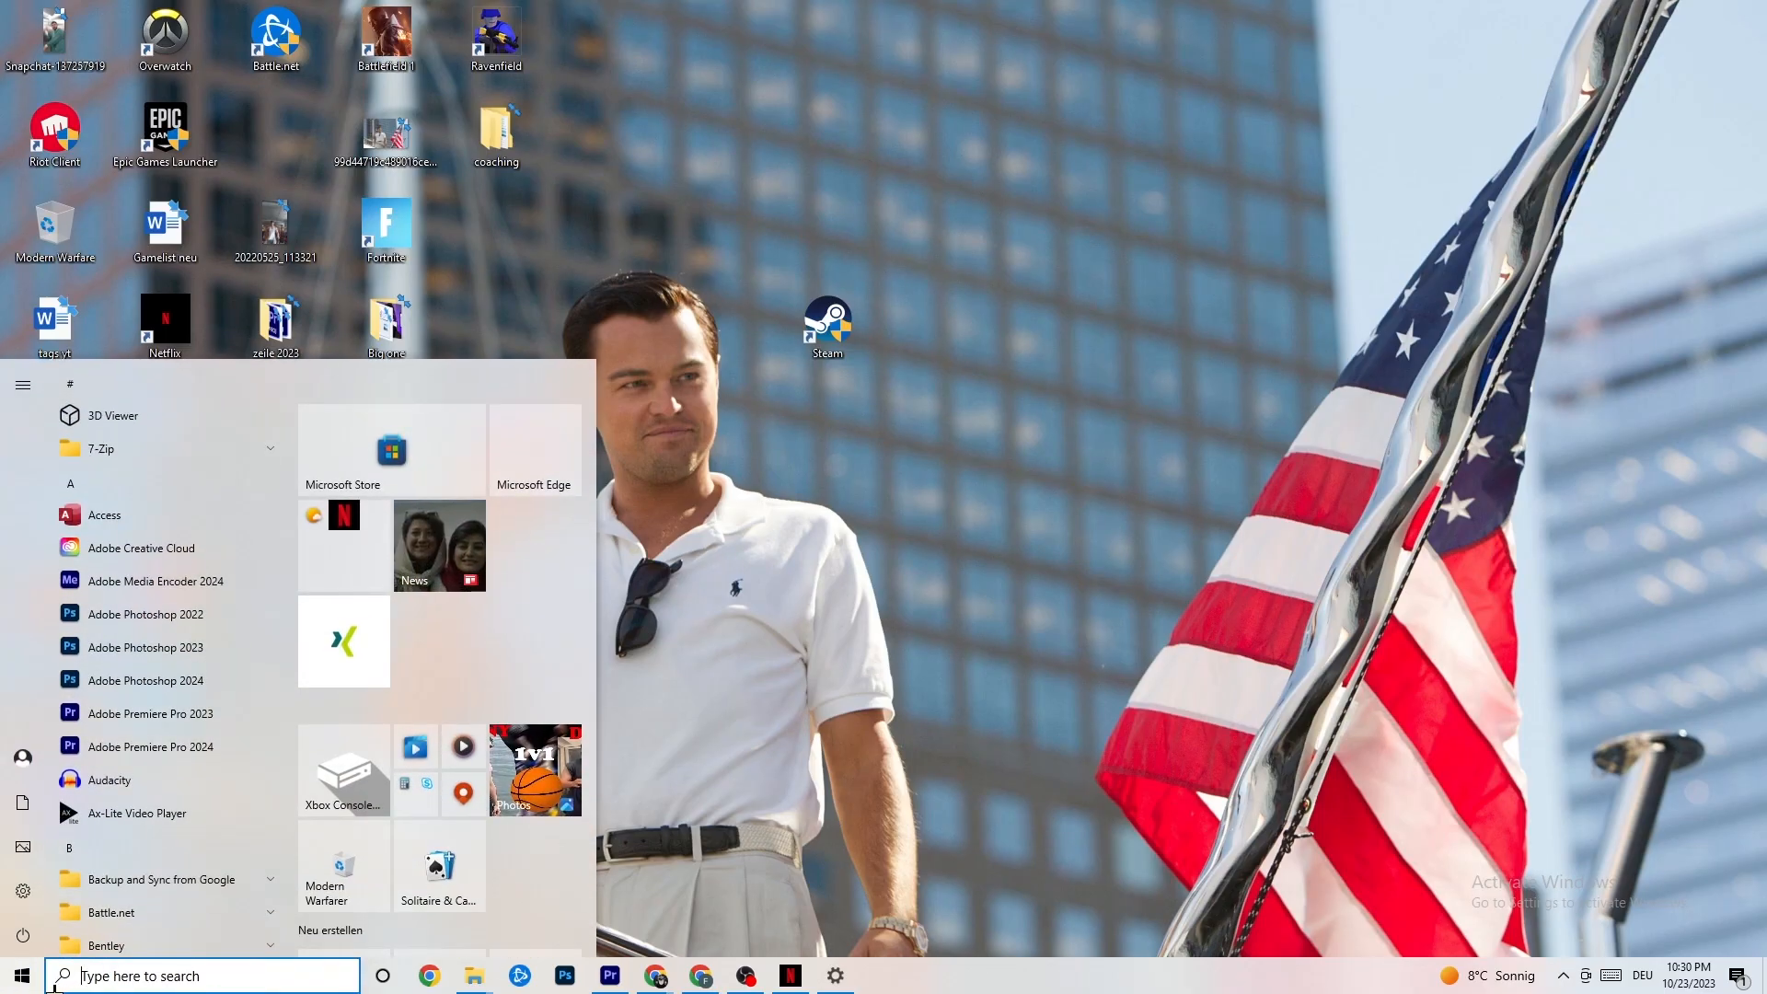
pyautogui.click(23, 890)
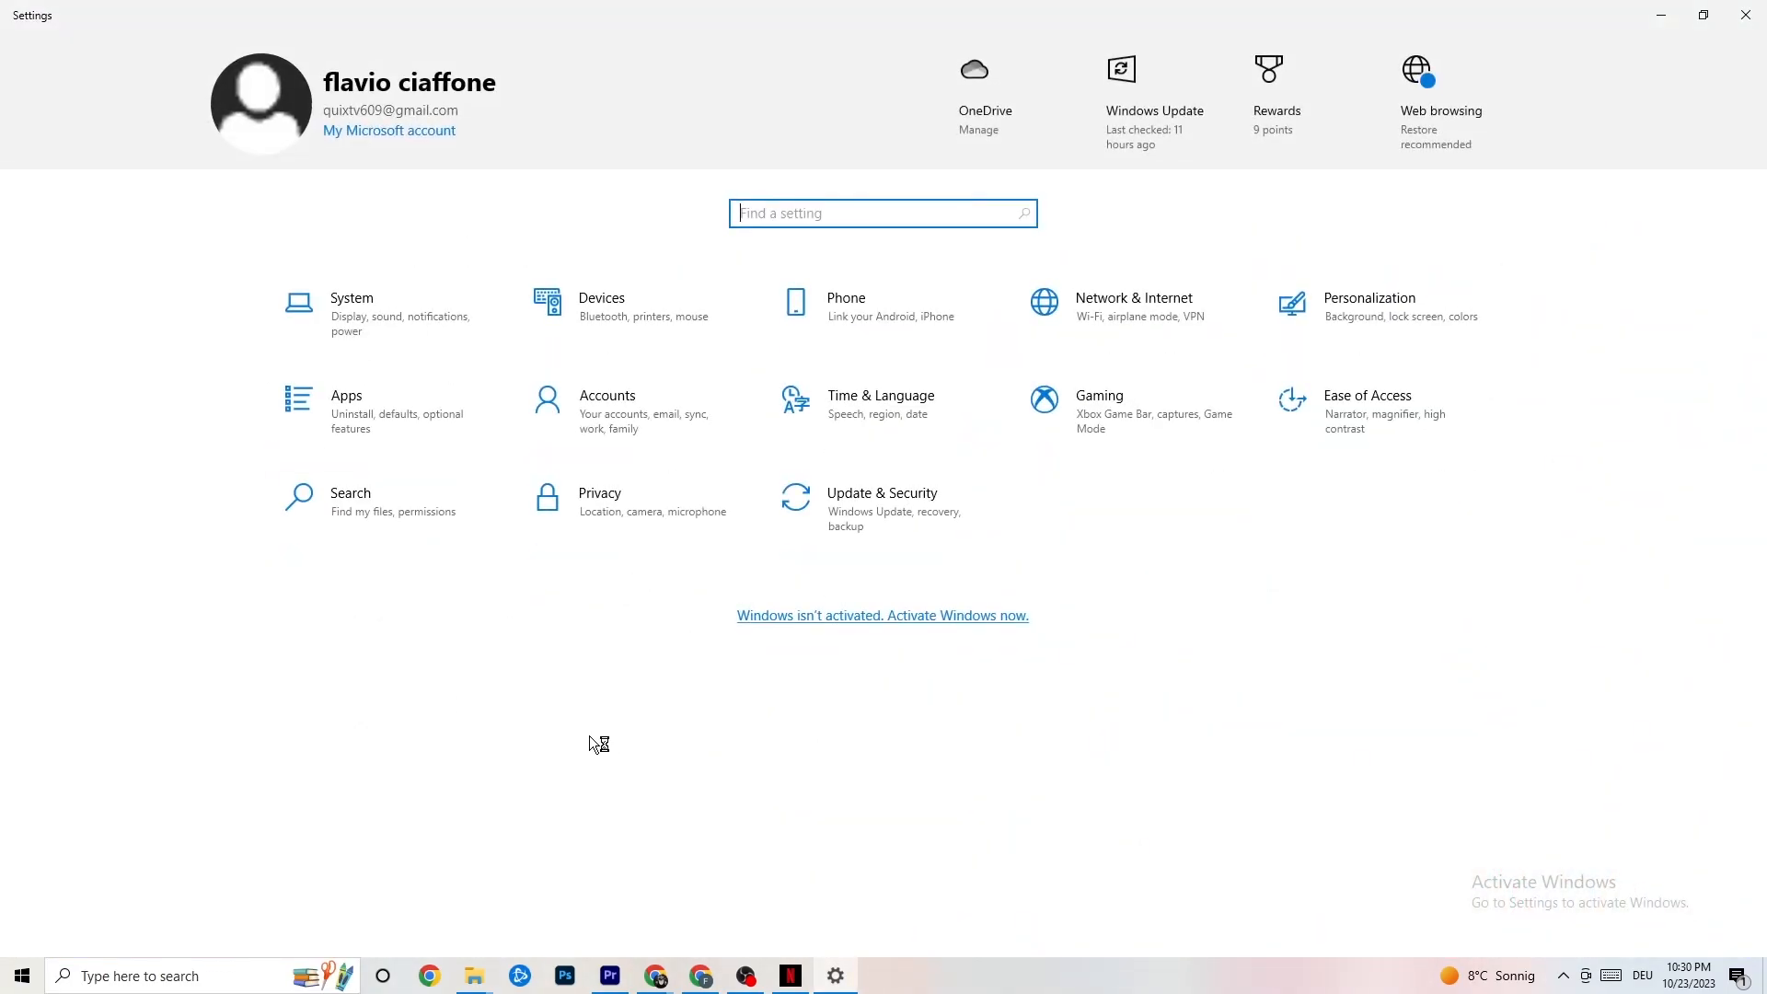
pyautogui.click(386, 311)
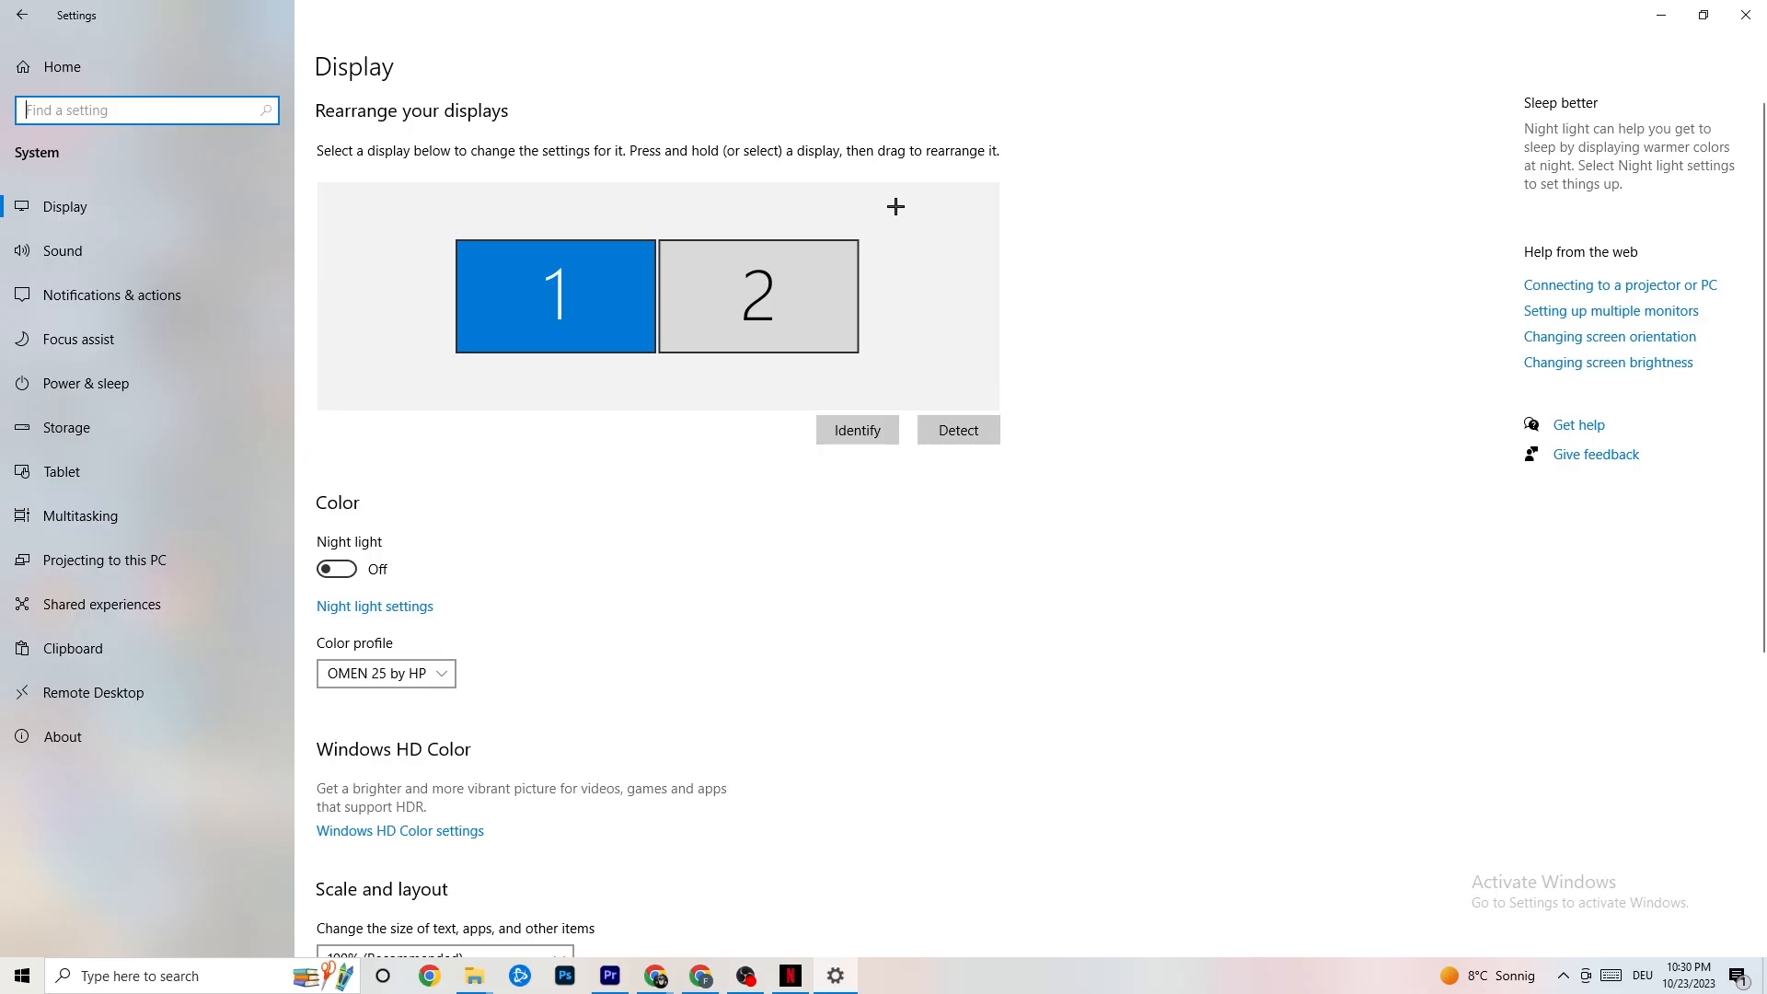
pyautogui.scroll(-5, 859, 205)
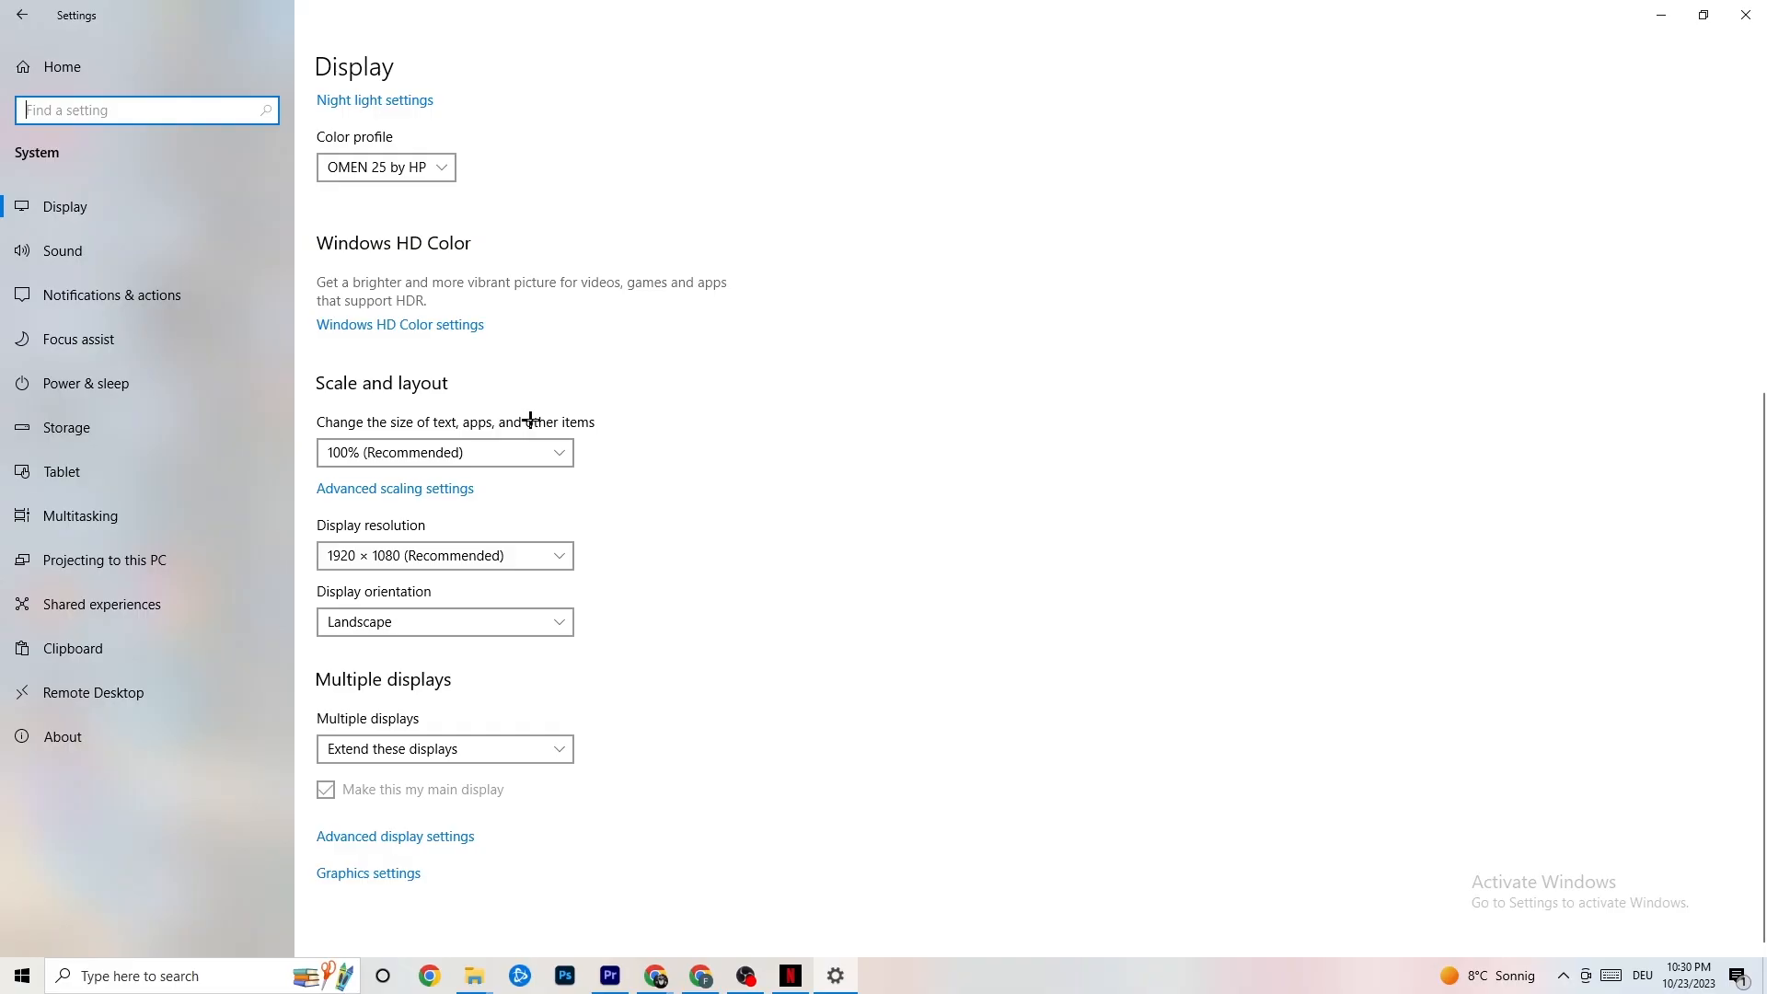
pyautogui.click(516, 452)
pyautogui.click(709, 367)
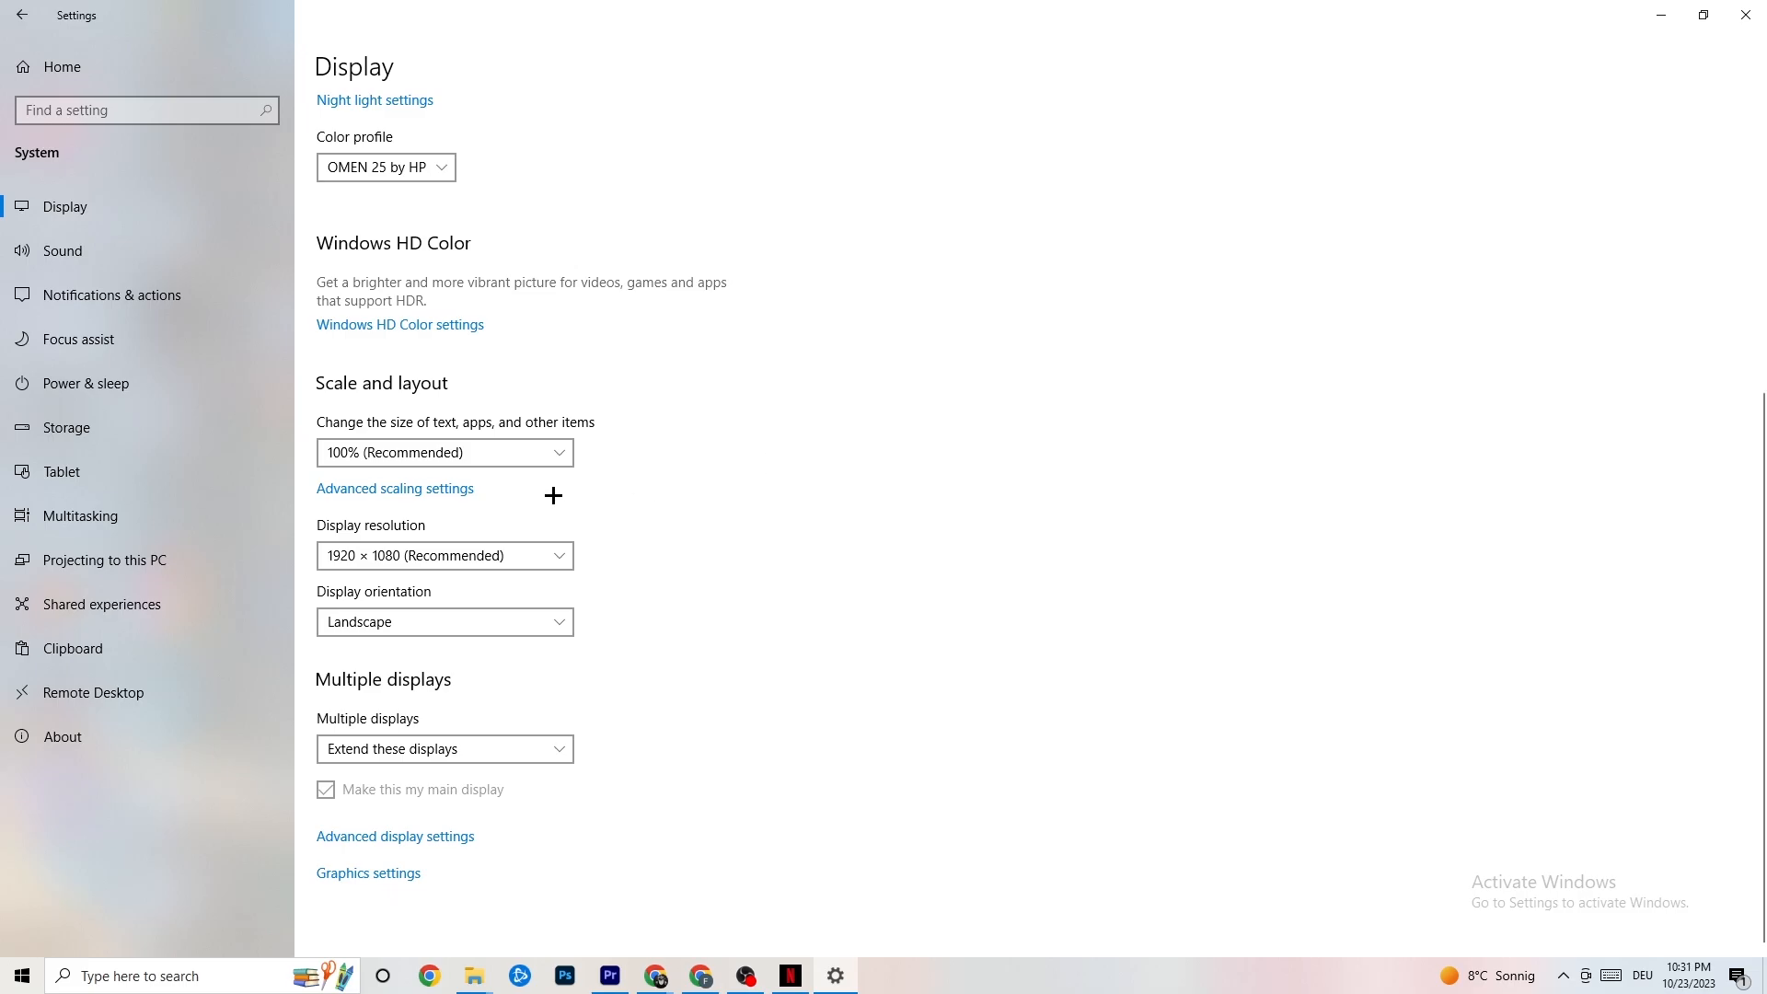
# - Check the available power plans in the additional power settings and close the Power Options window
pyautogui.click(110, 379)
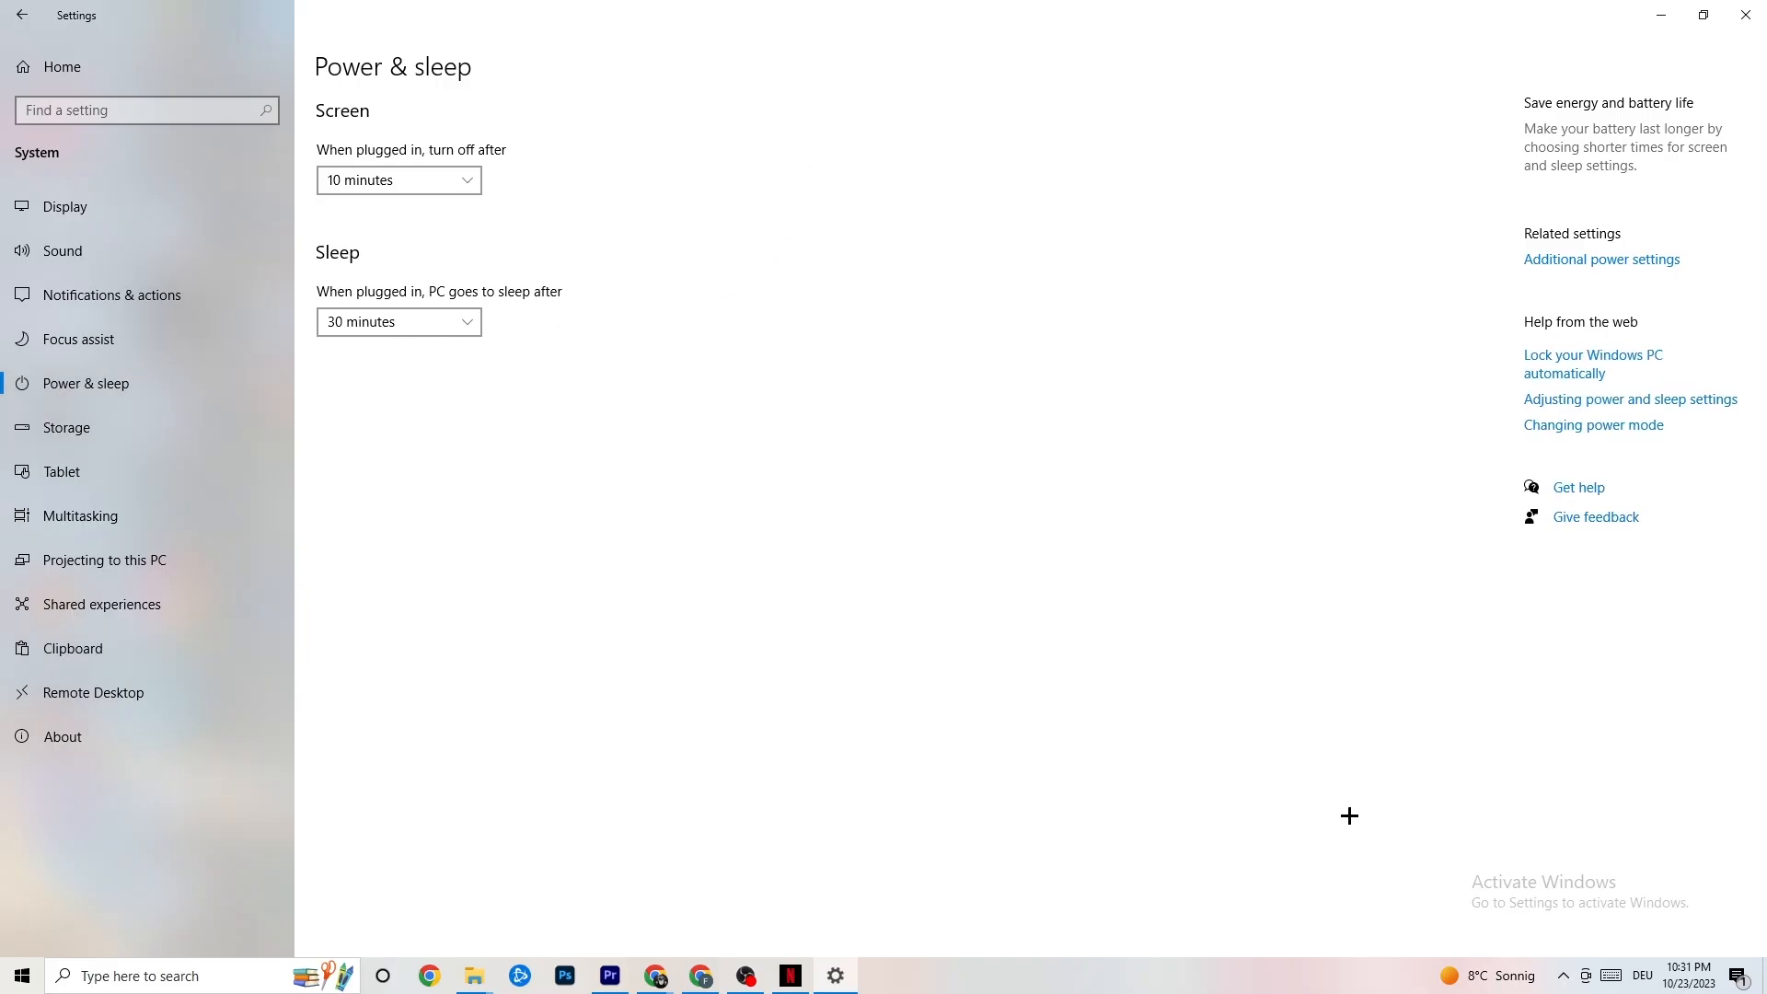
pyautogui.click(1636, 257)
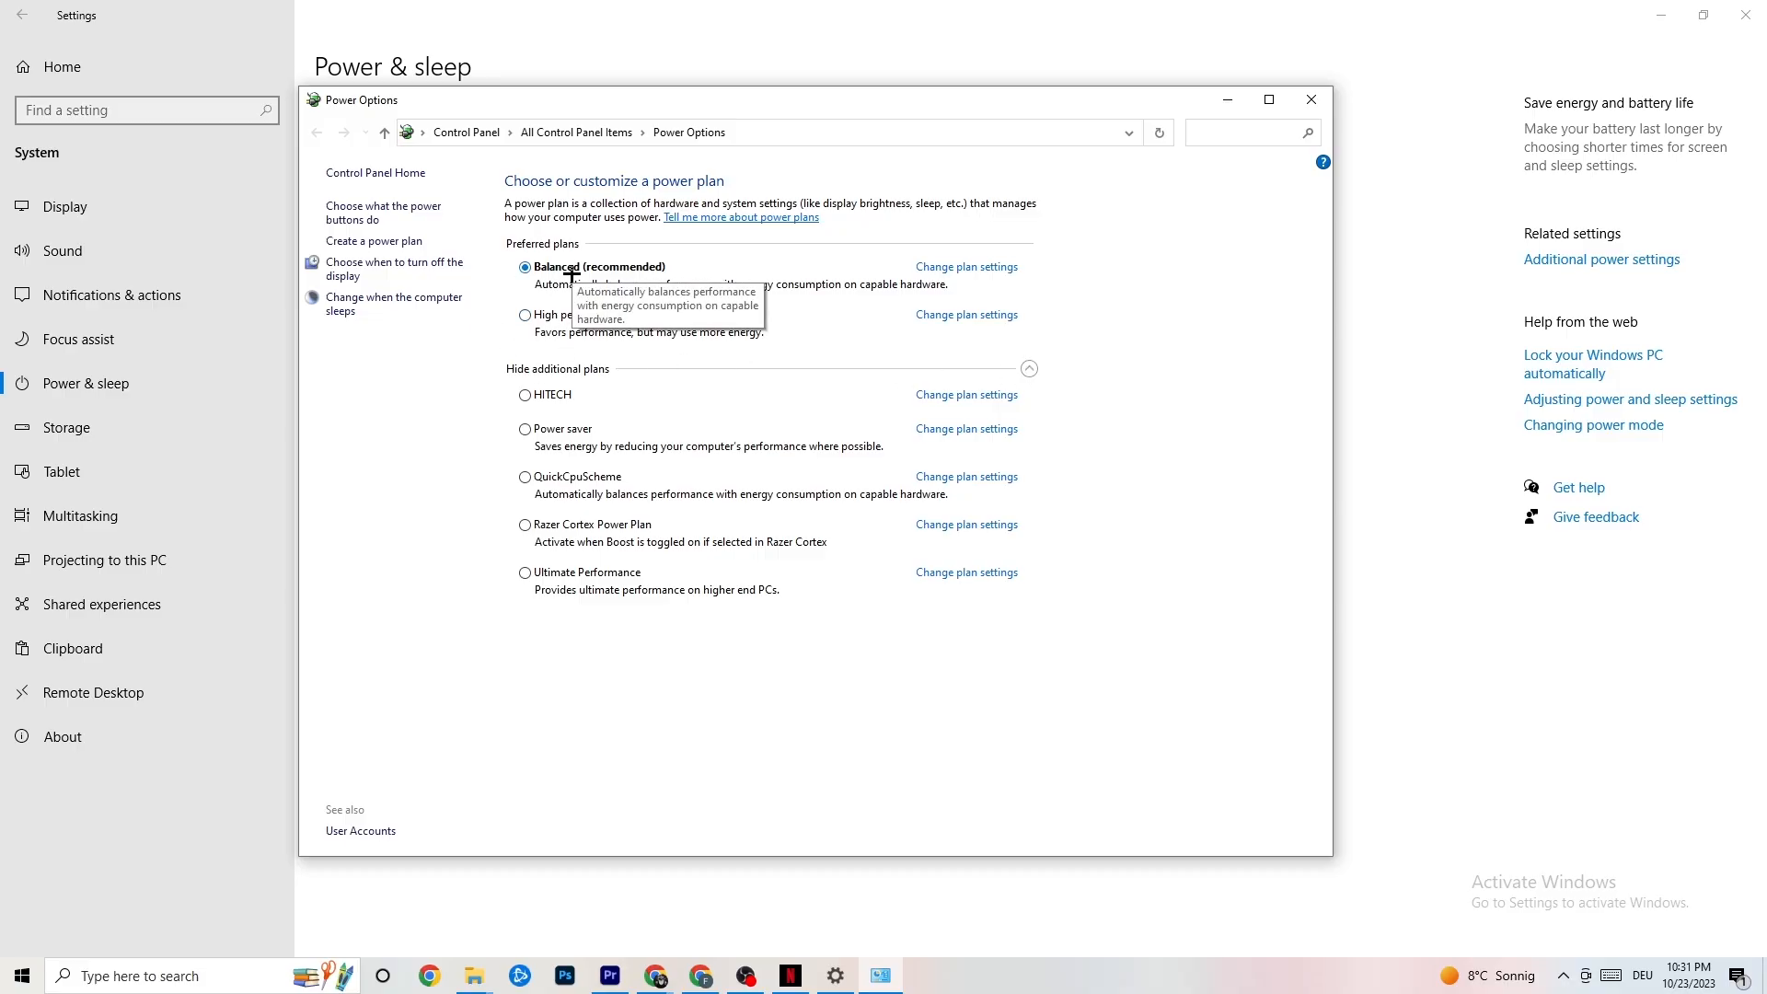
pyautogui.click(1311, 100)
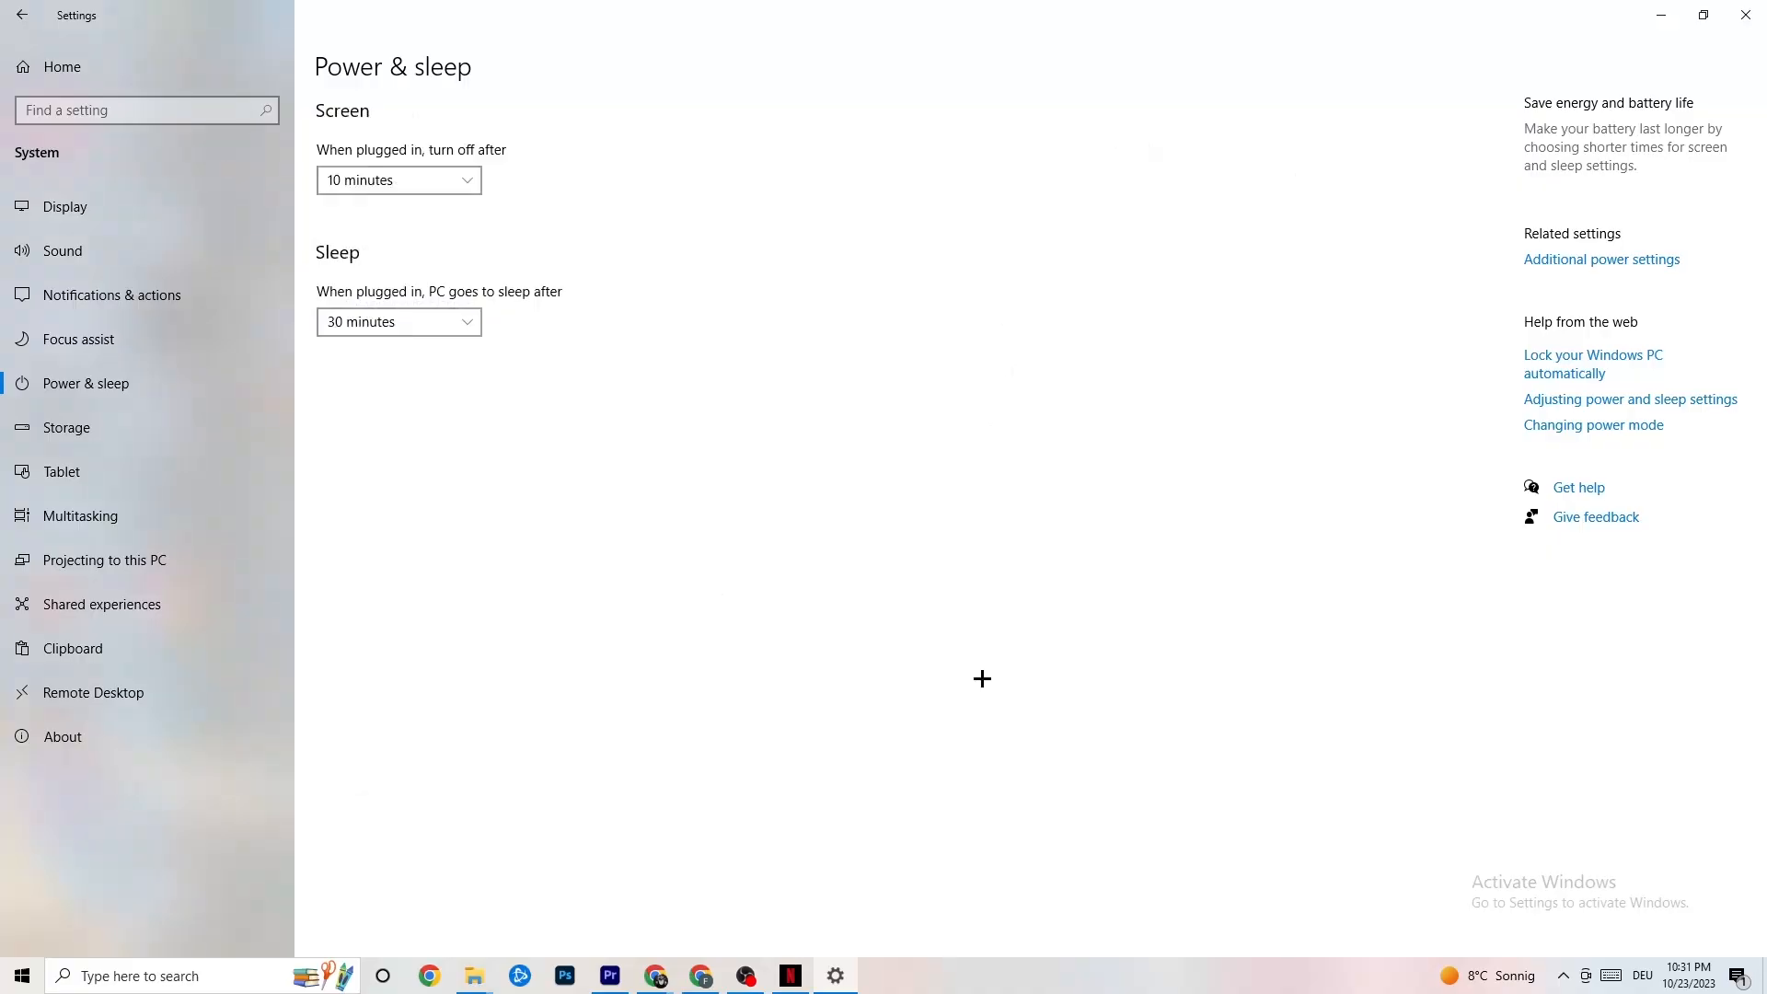
# - Check the Storage Sense schedule and the recycle bin and Downloads deletion options, clean up files now, and return to the Settings home
pyautogui.click(138, 442)
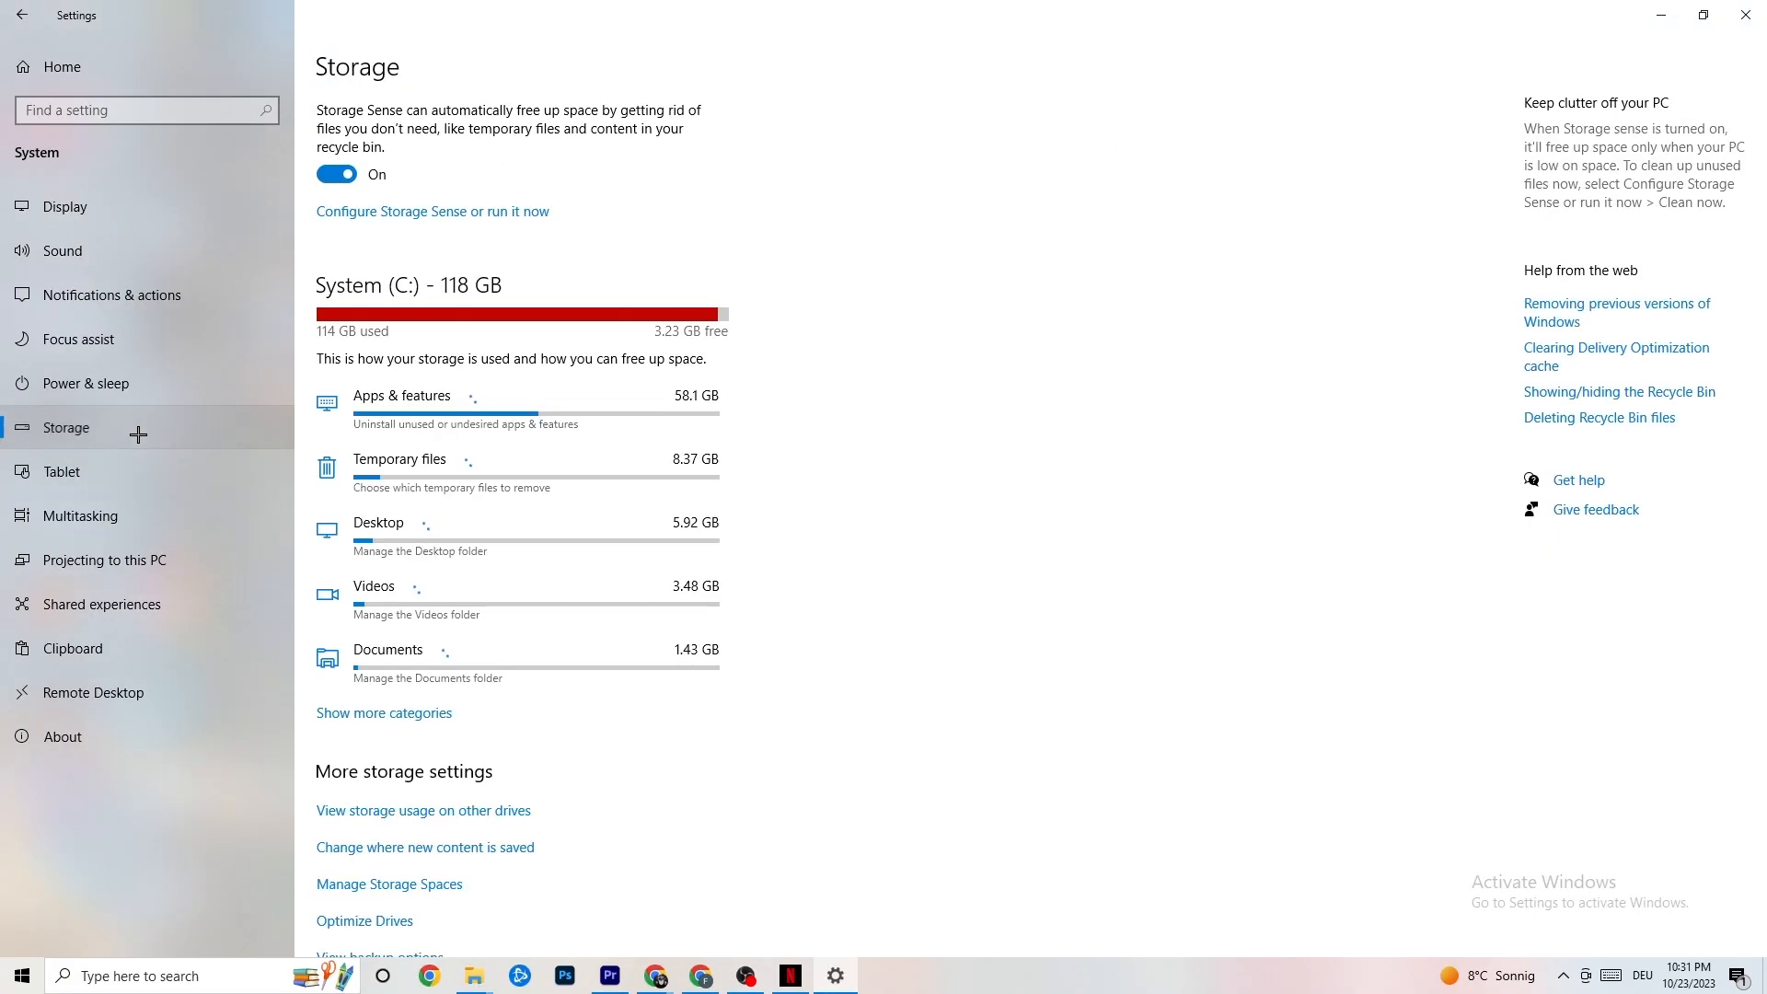
pyautogui.click(418, 213)
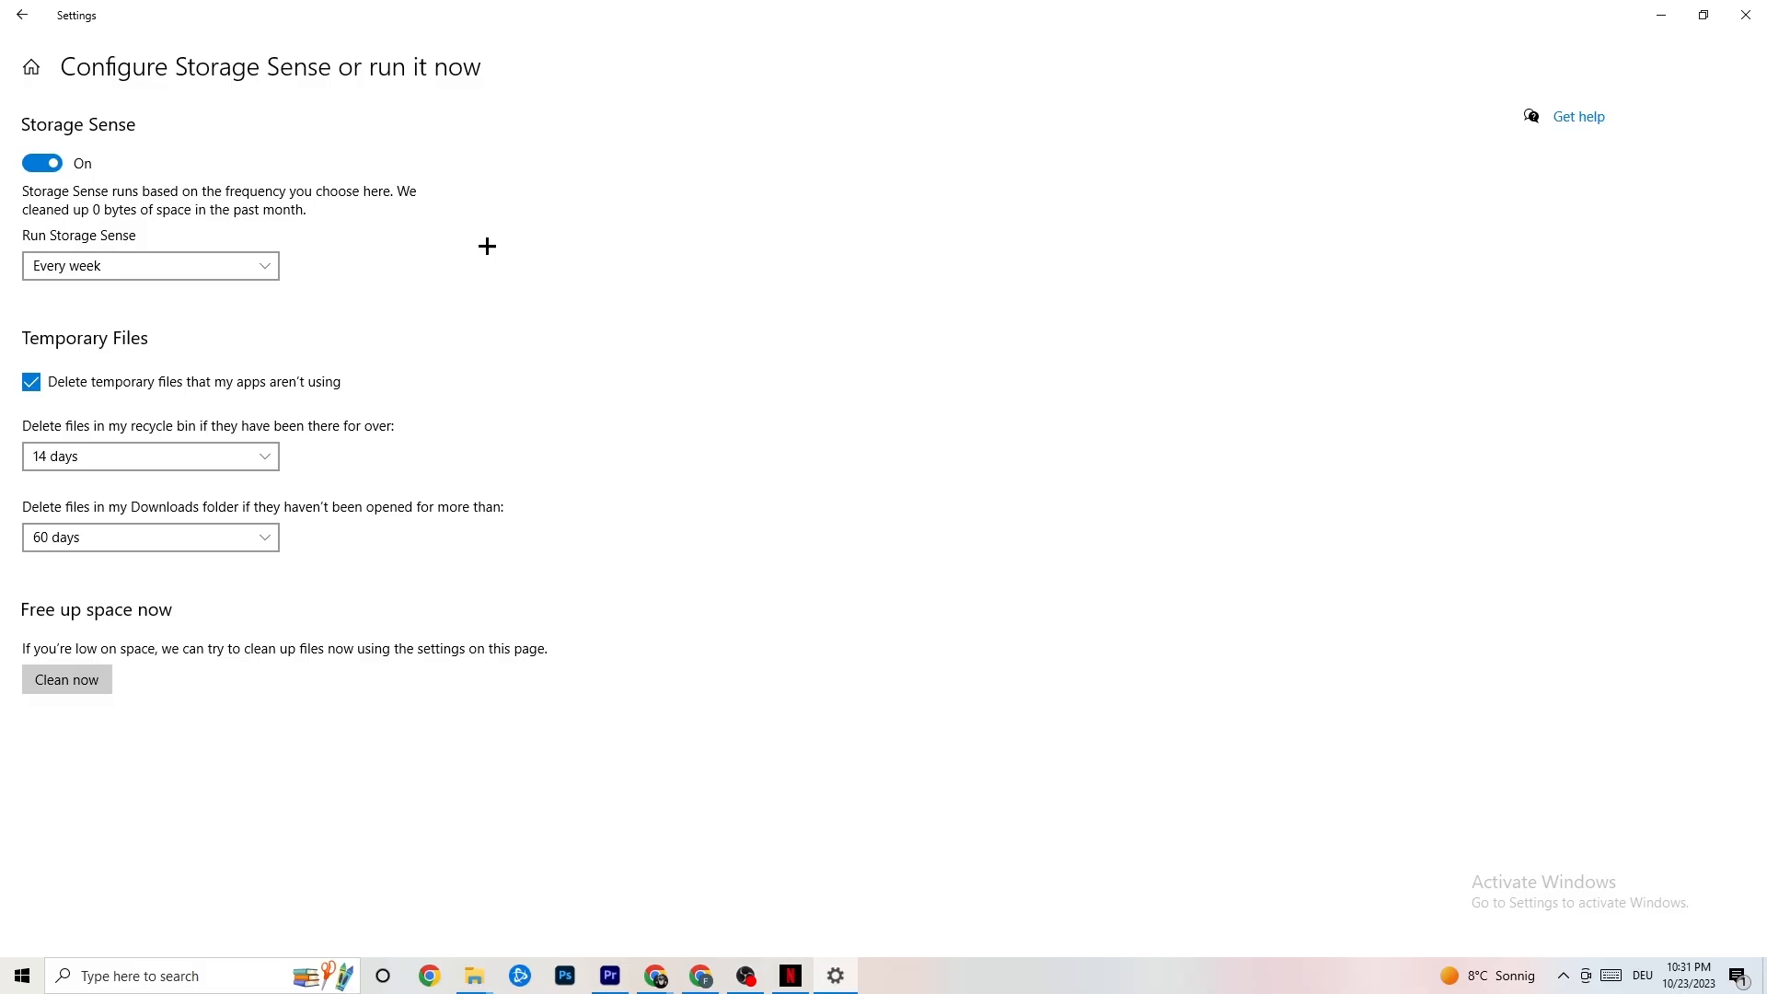
pyautogui.click(197, 268)
pyautogui.click(197, 268)
pyautogui.click(181, 267)
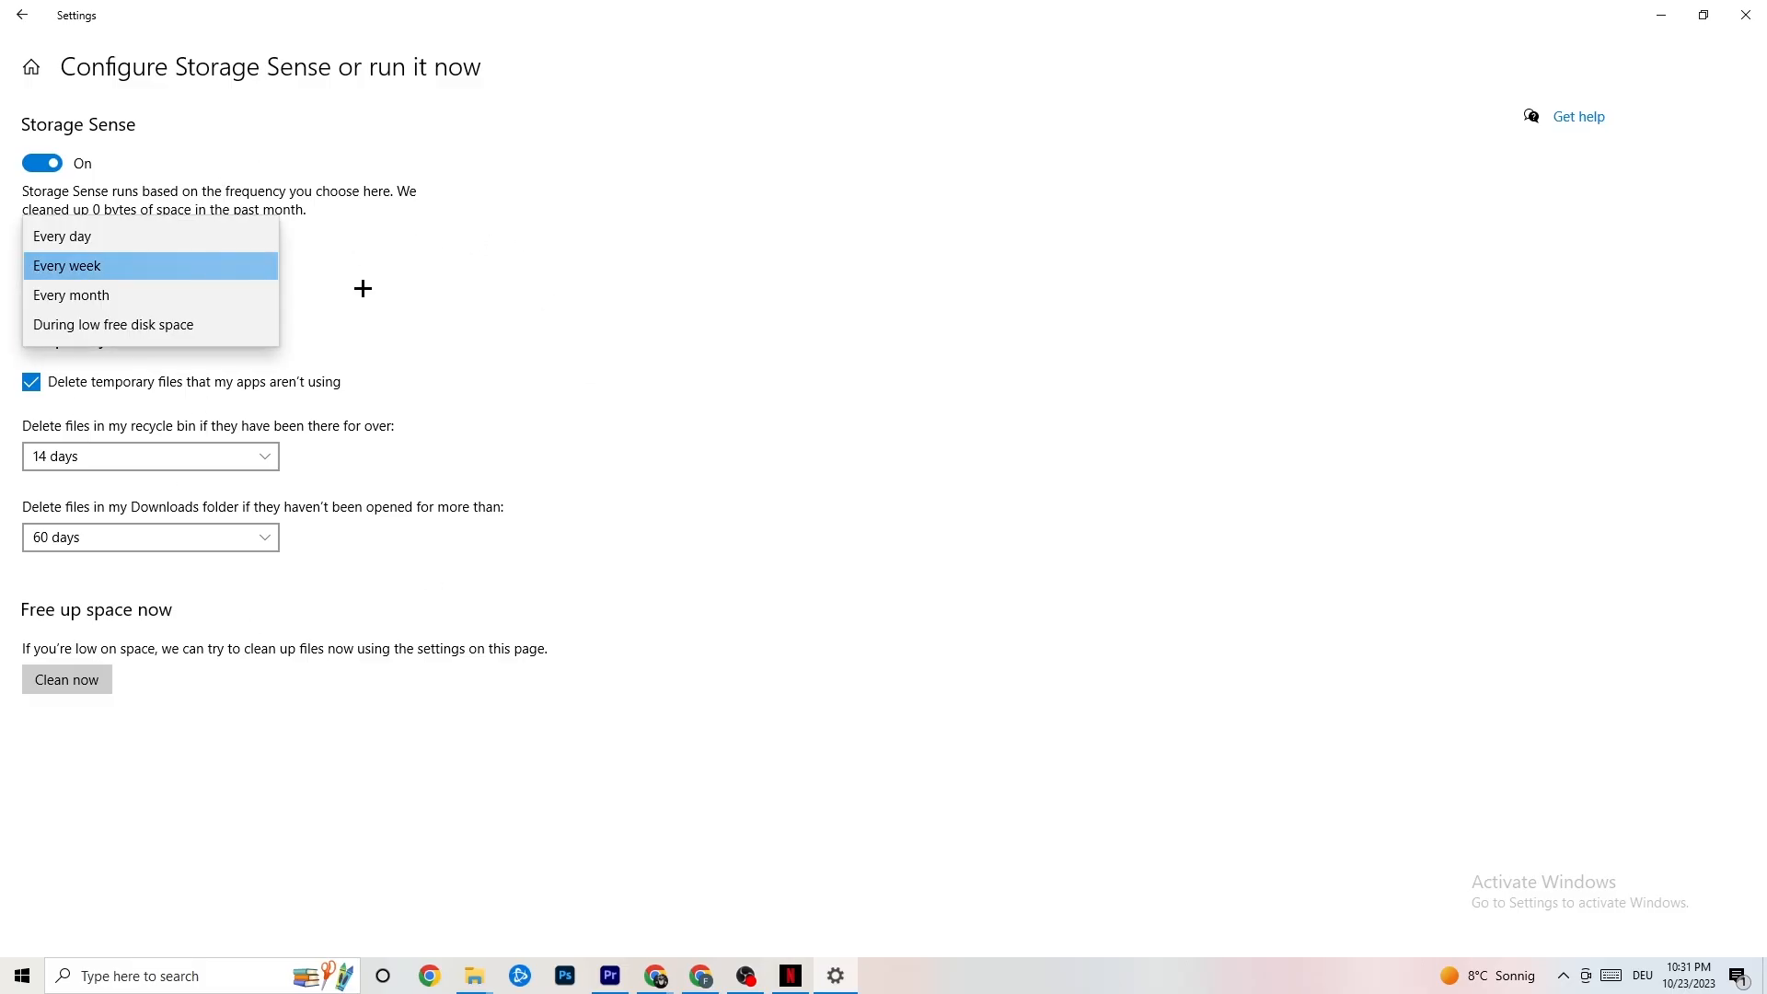
pyautogui.click(364, 290)
pyautogui.click(206, 451)
pyautogui.click(649, 366)
pyautogui.click(242, 539)
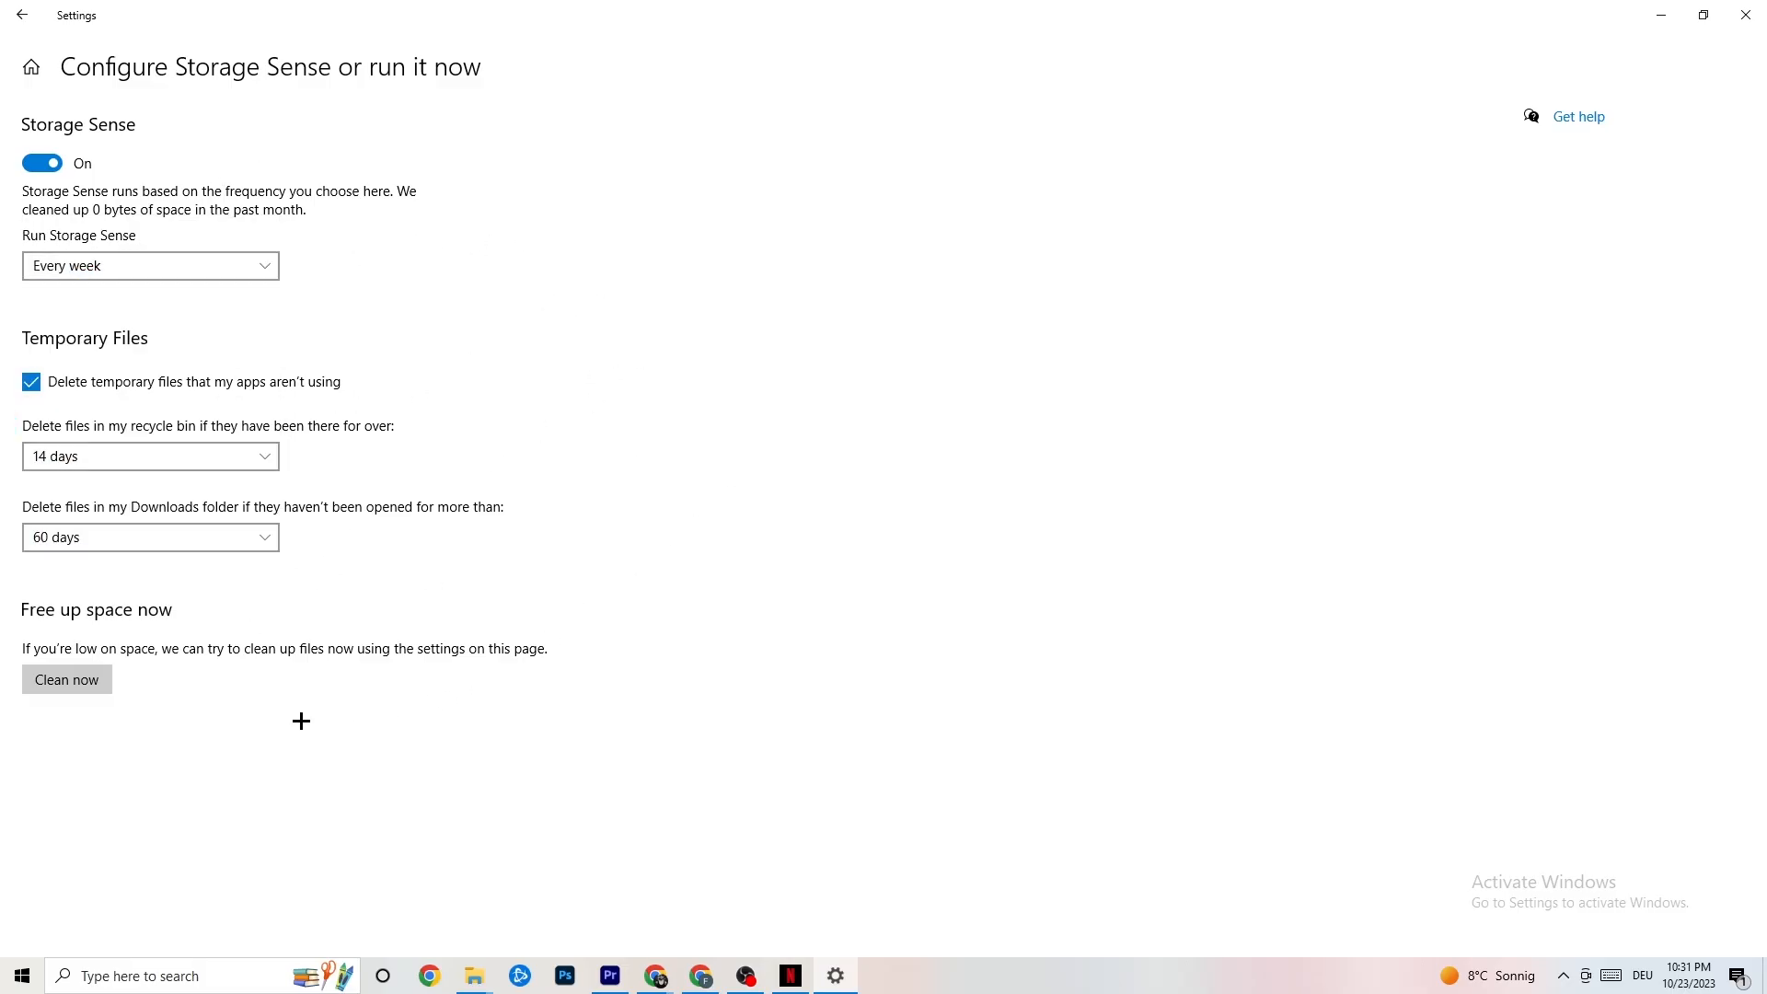
pyautogui.click(85, 687)
pyautogui.click(17, 9)
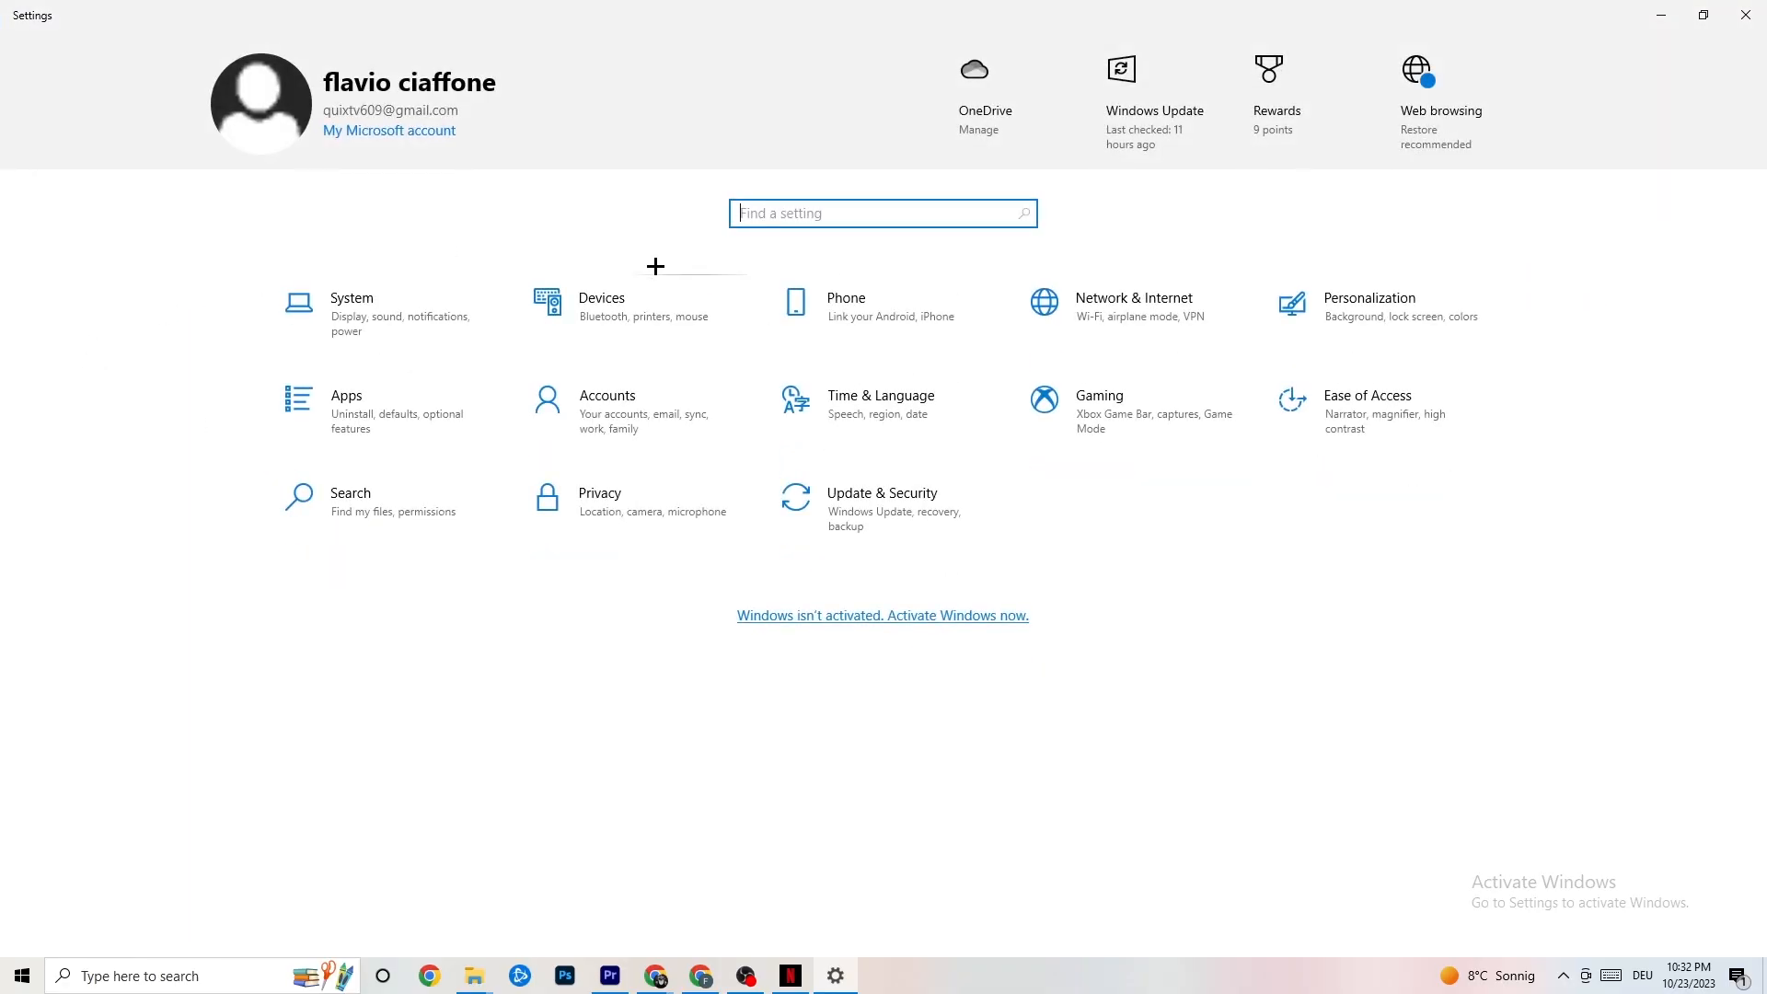
# - Check the Captures and Game Mode pages in the Gaming settings and return to the Settings home
pyautogui.click(1177, 420)
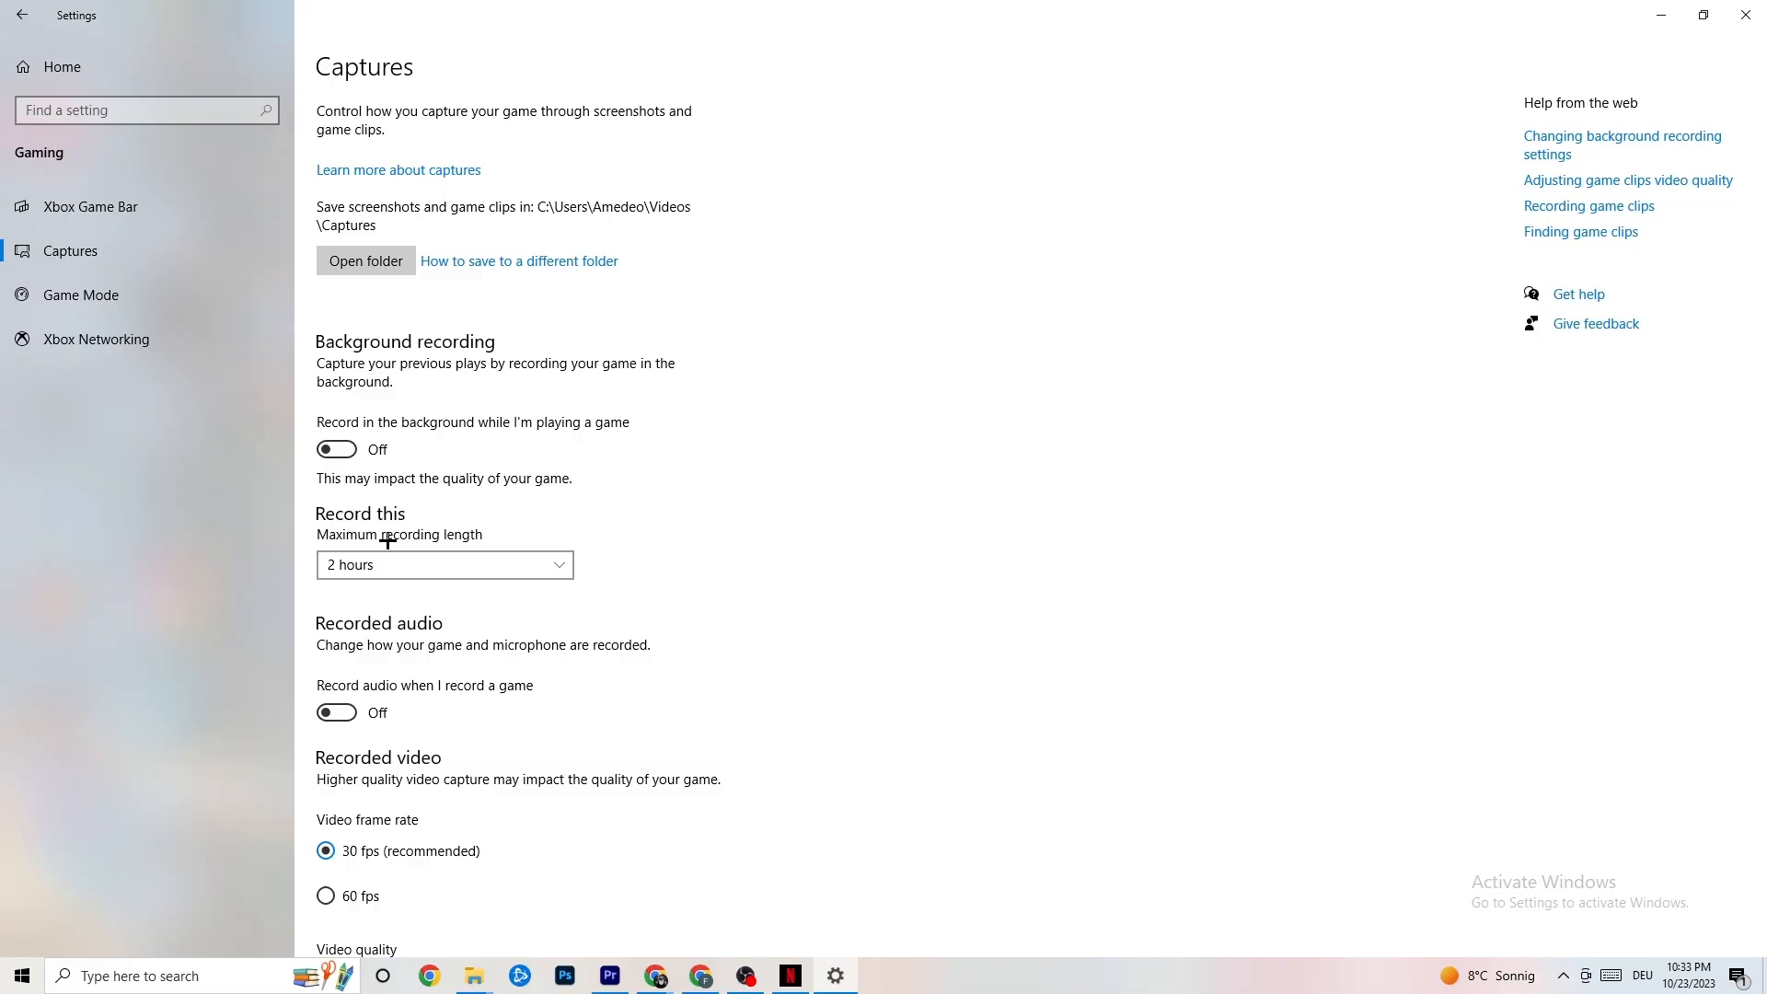
pyautogui.click(163, 294)
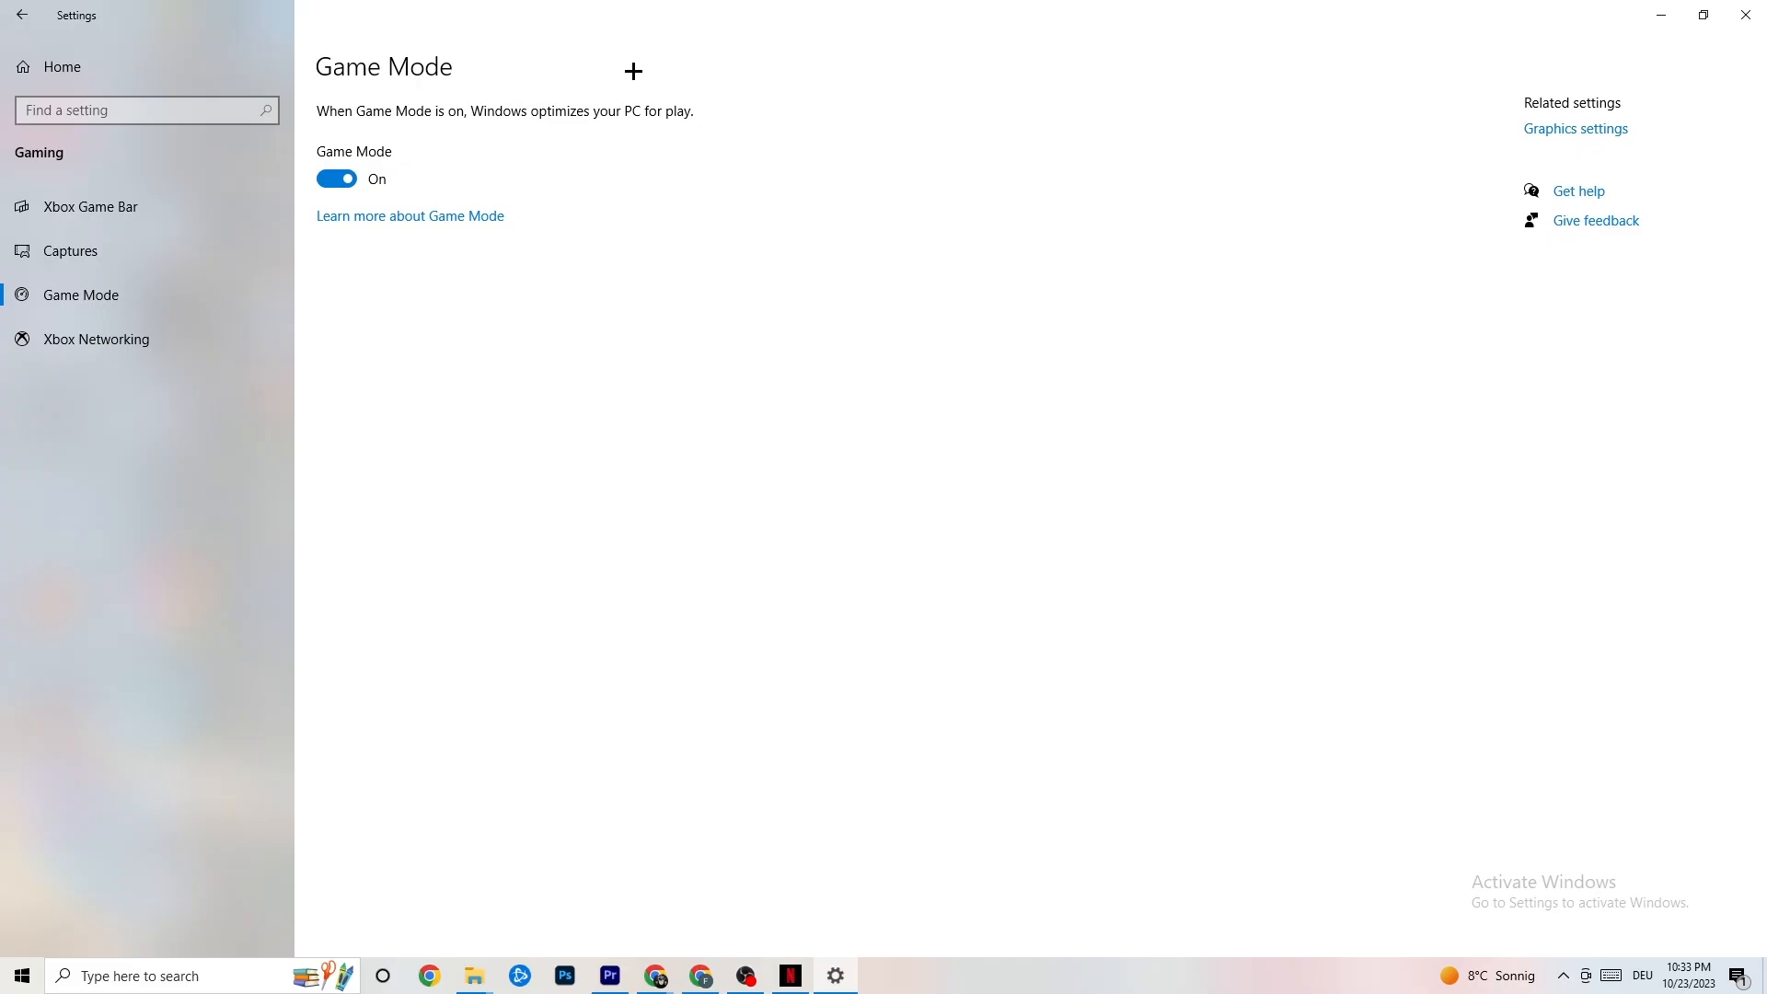
pyautogui.click(22, 15)
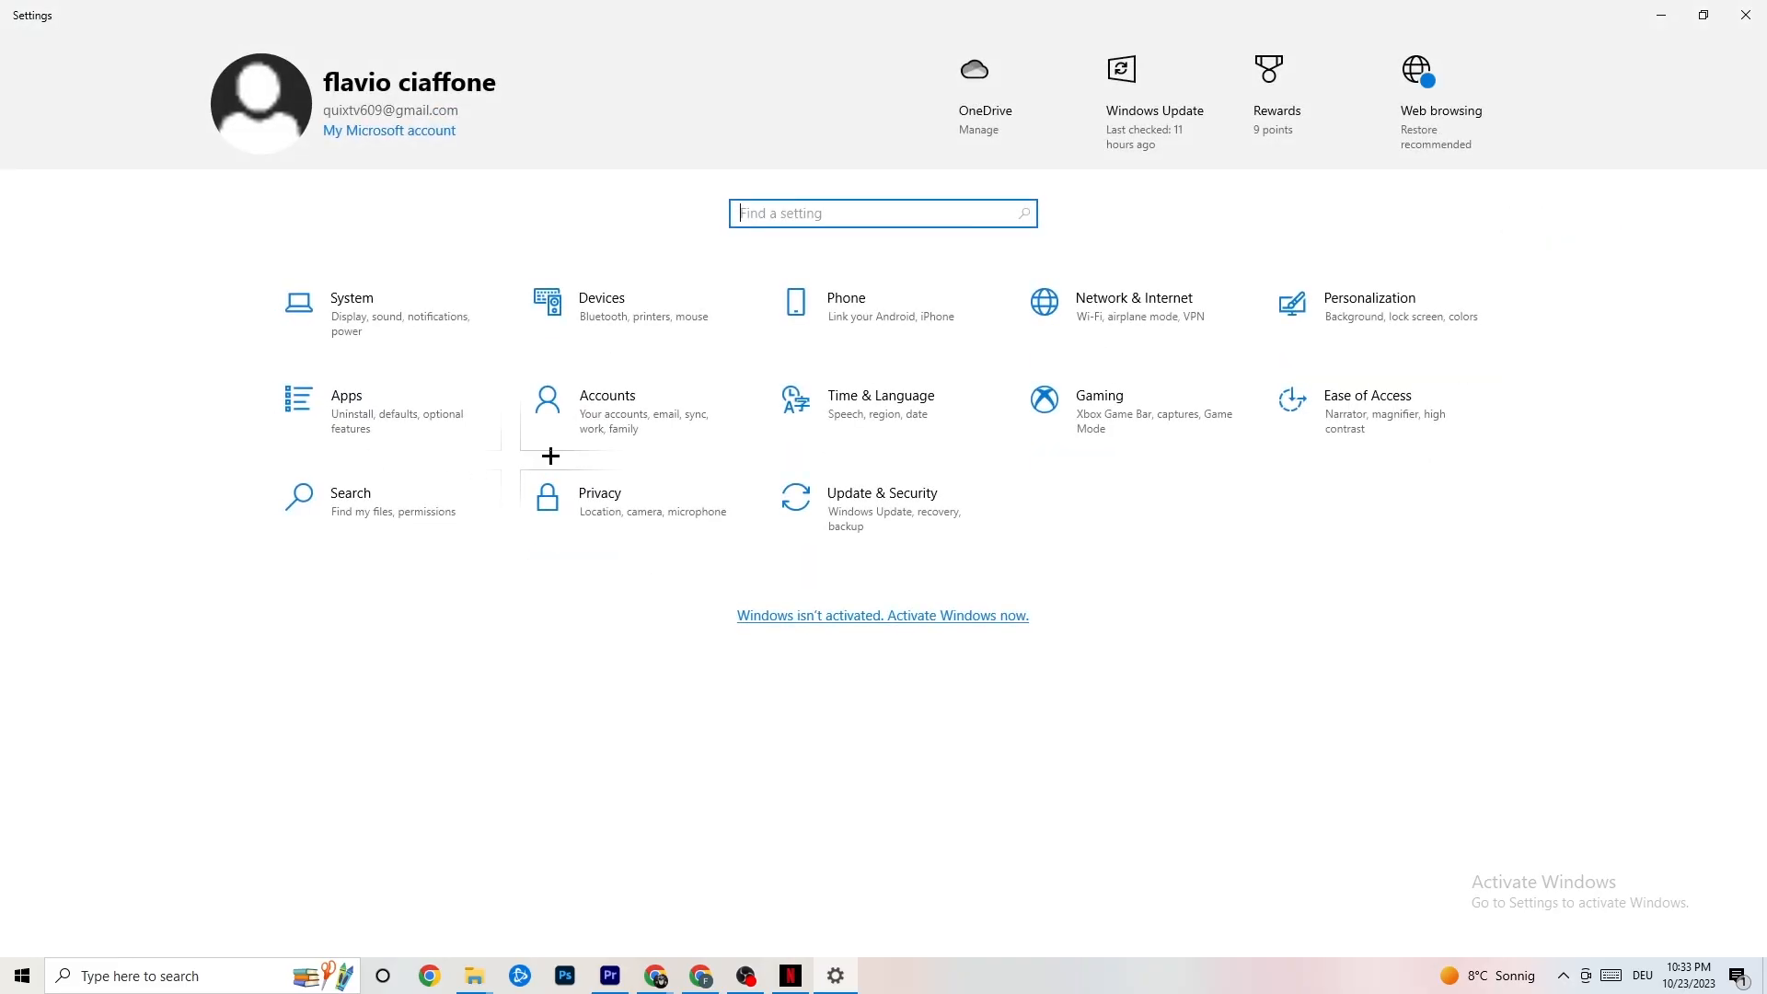
# - Check the Windows Update and Troubleshoot pages in the Update & Security settings, and close Settings
pyautogui.click(927, 524)
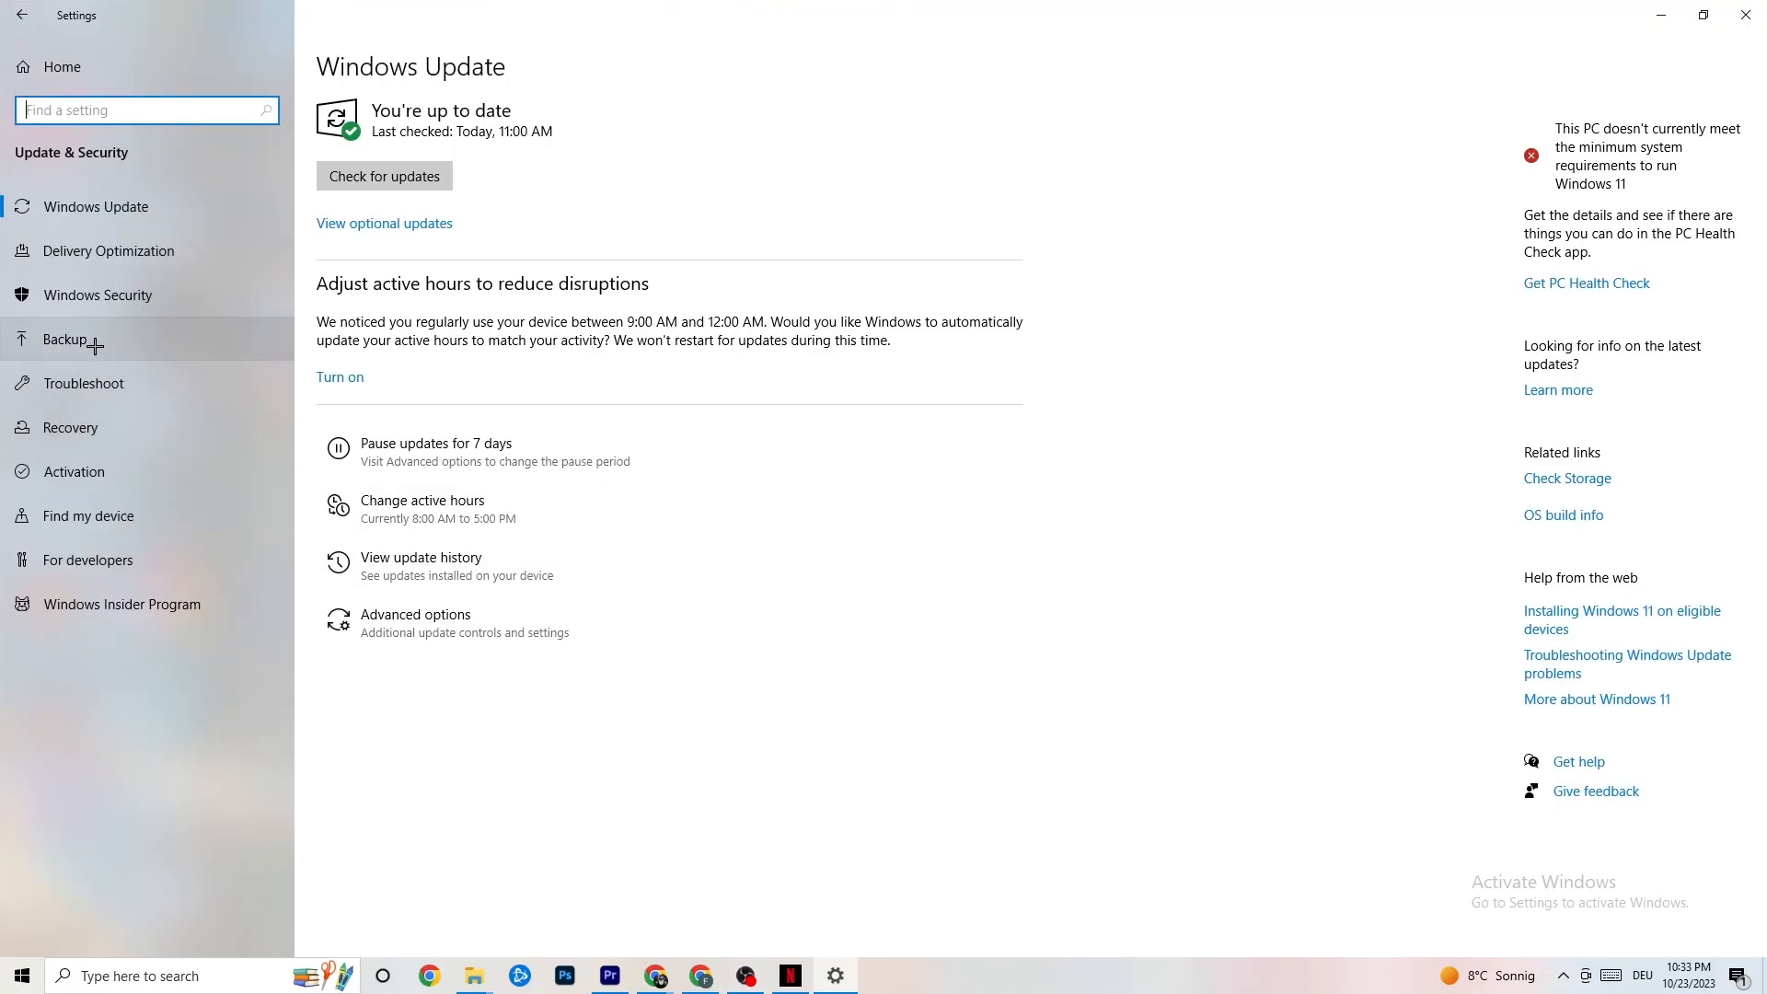
pyautogui.click(97, 377)
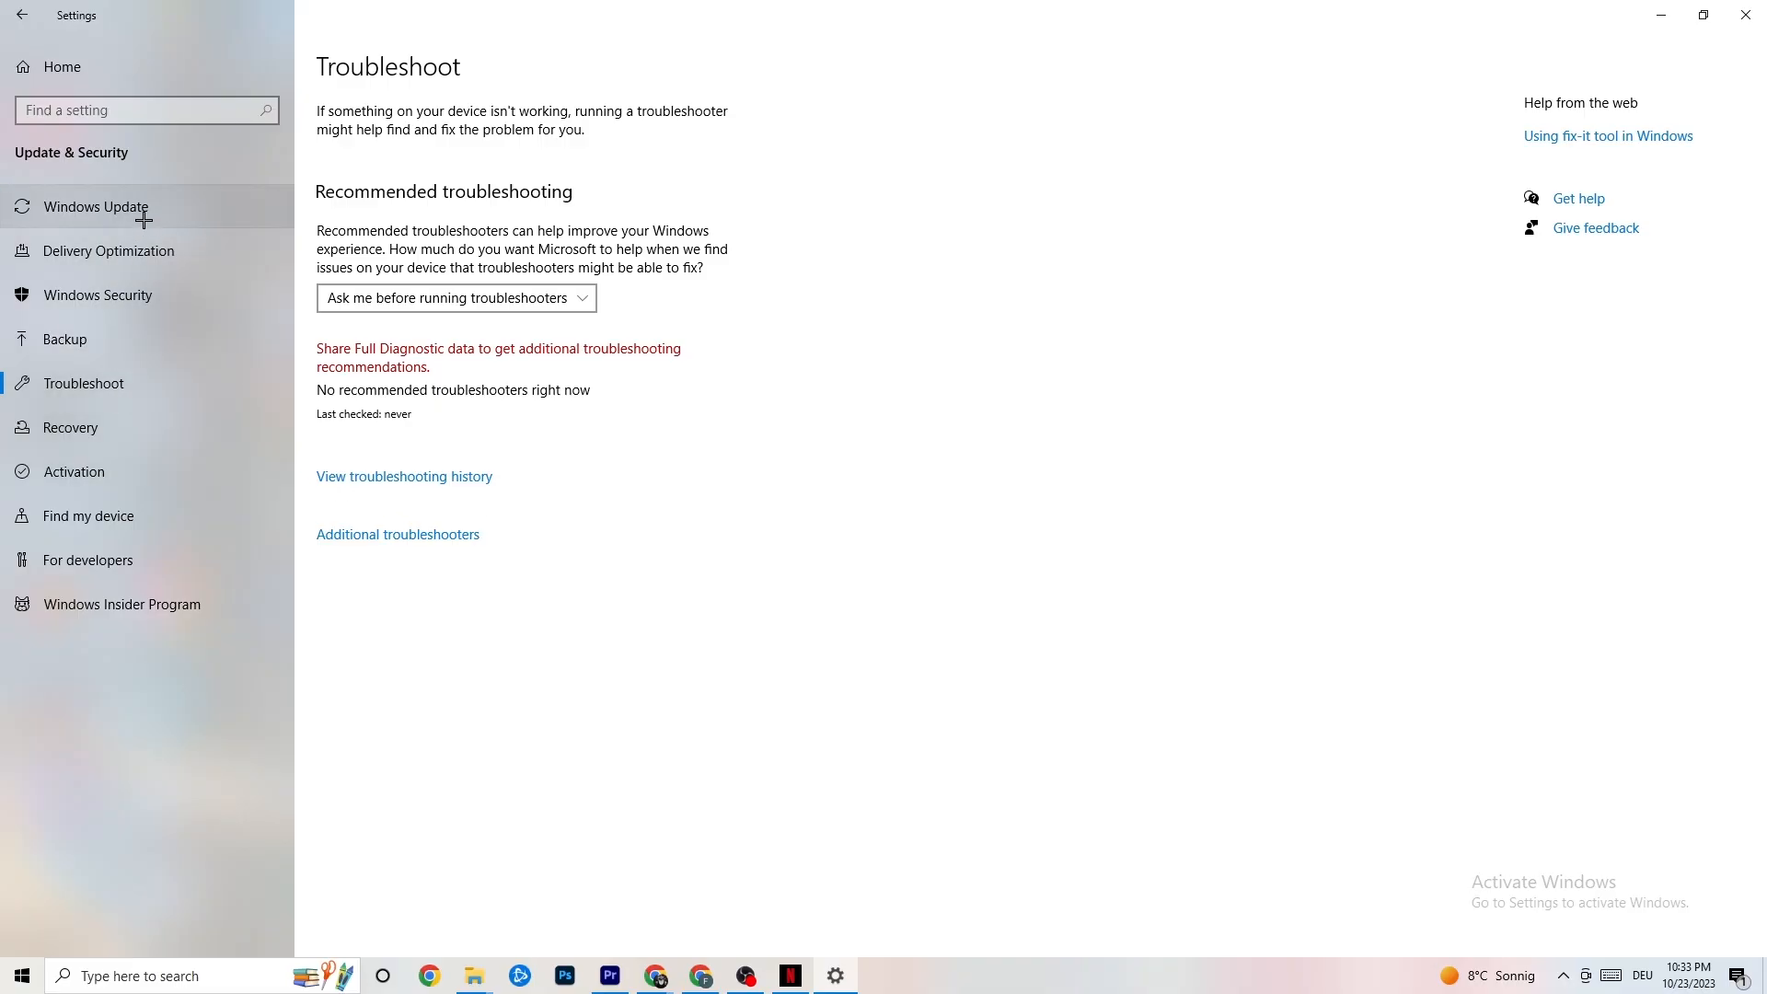
pyautogui.click(111, 207)
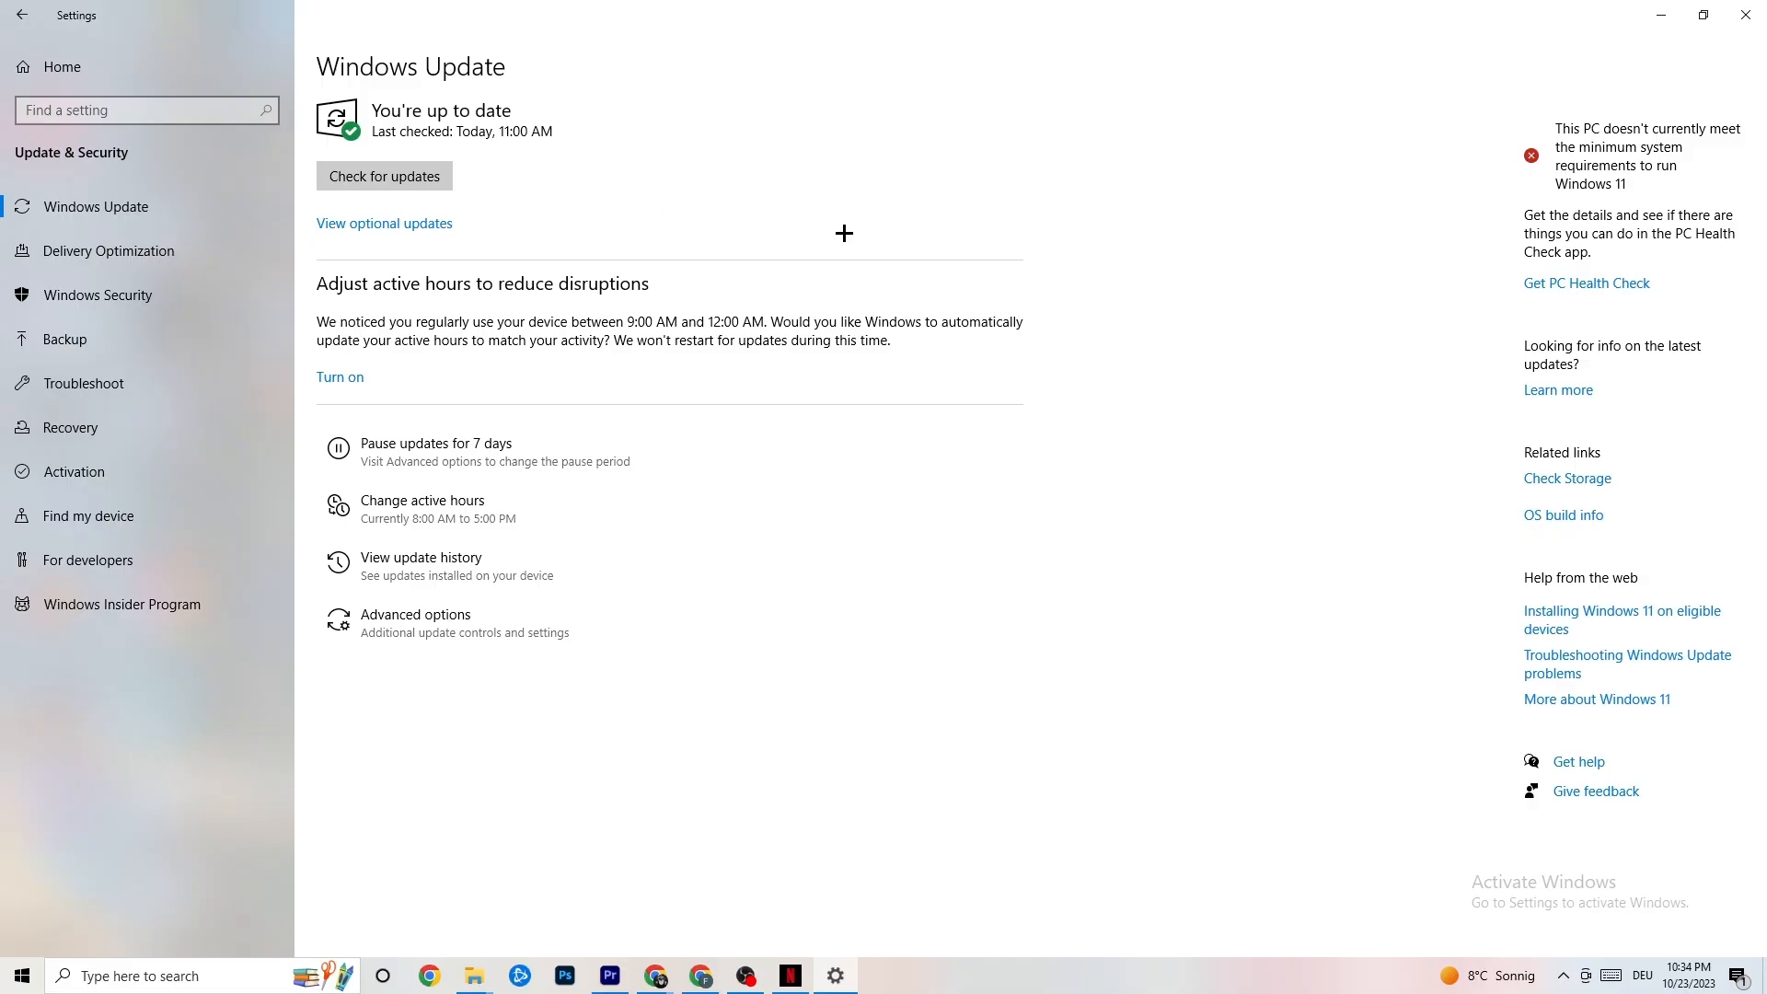
pyautogui.click(1726, 21)
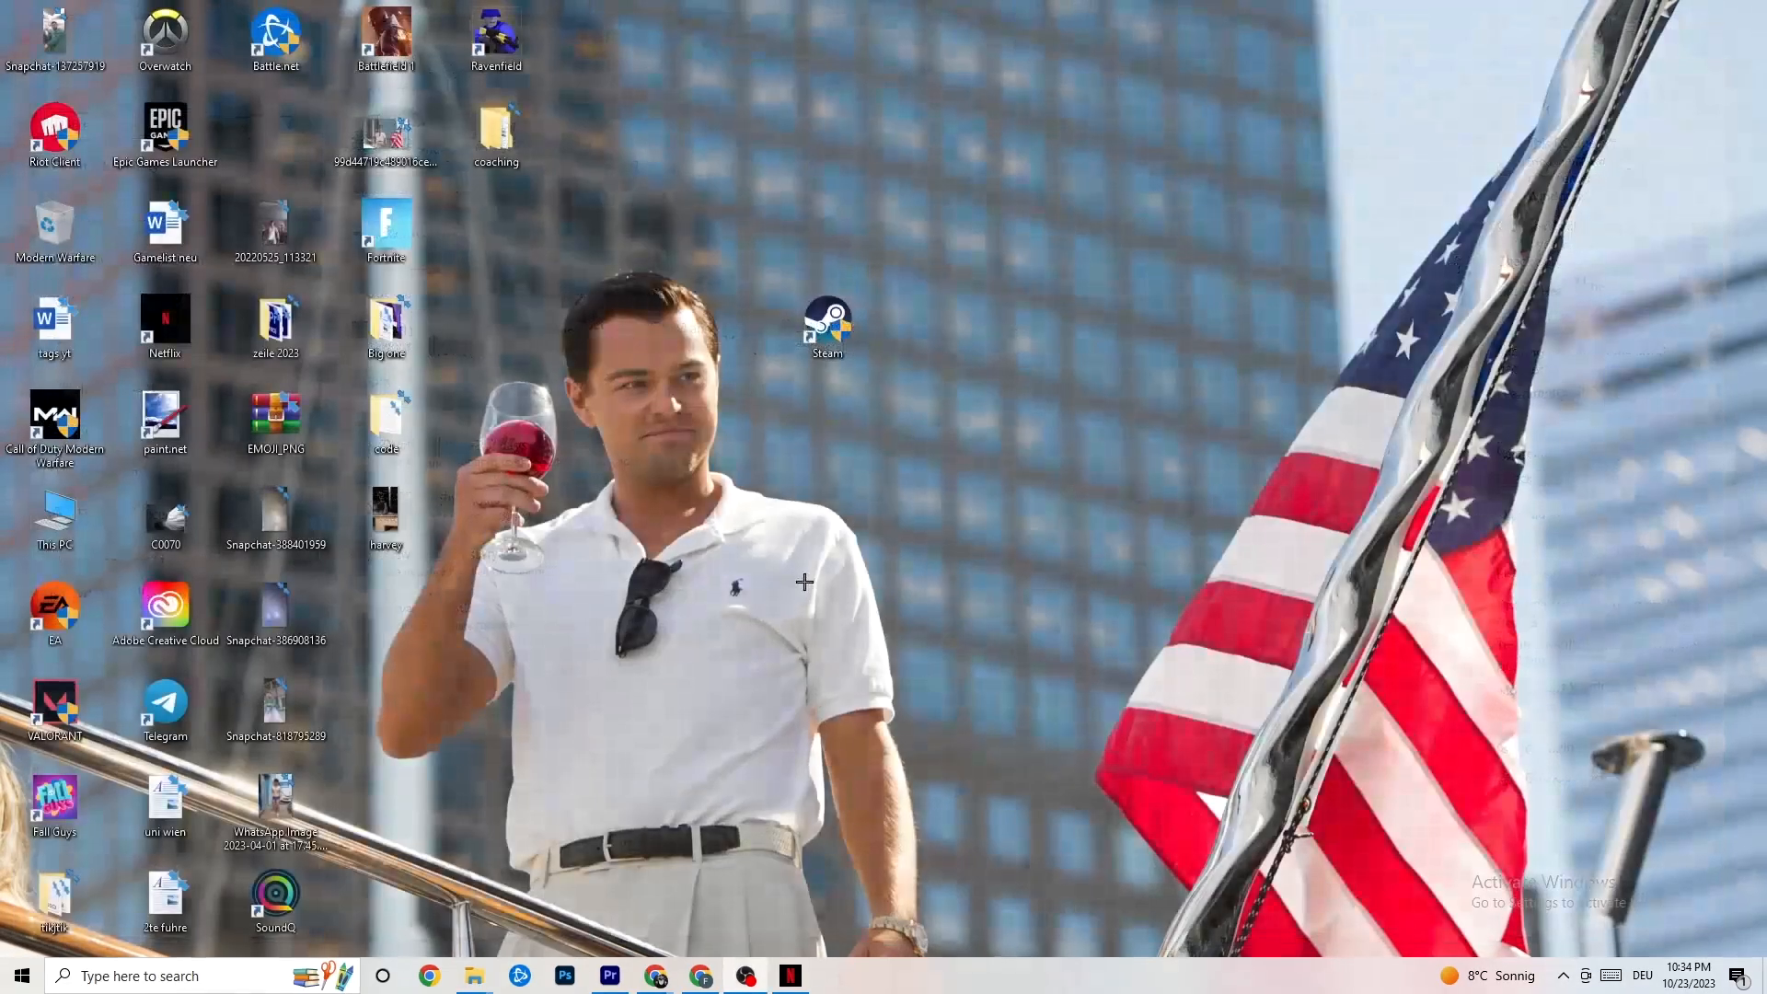